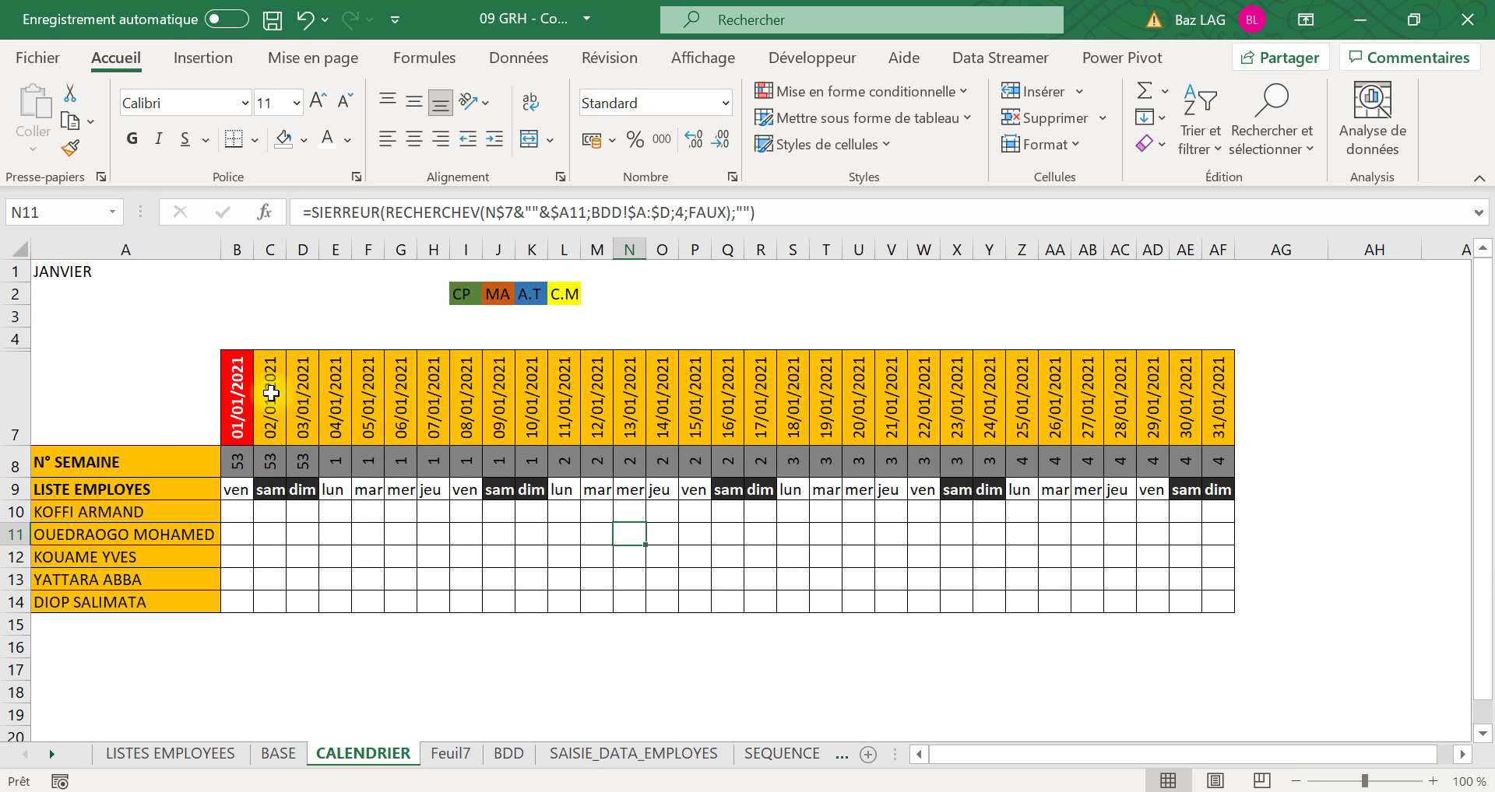
# Change the calendar month in A1 to FÉVRIER, then to JUIN (June 2021)
pyautogui.click(109, 271)
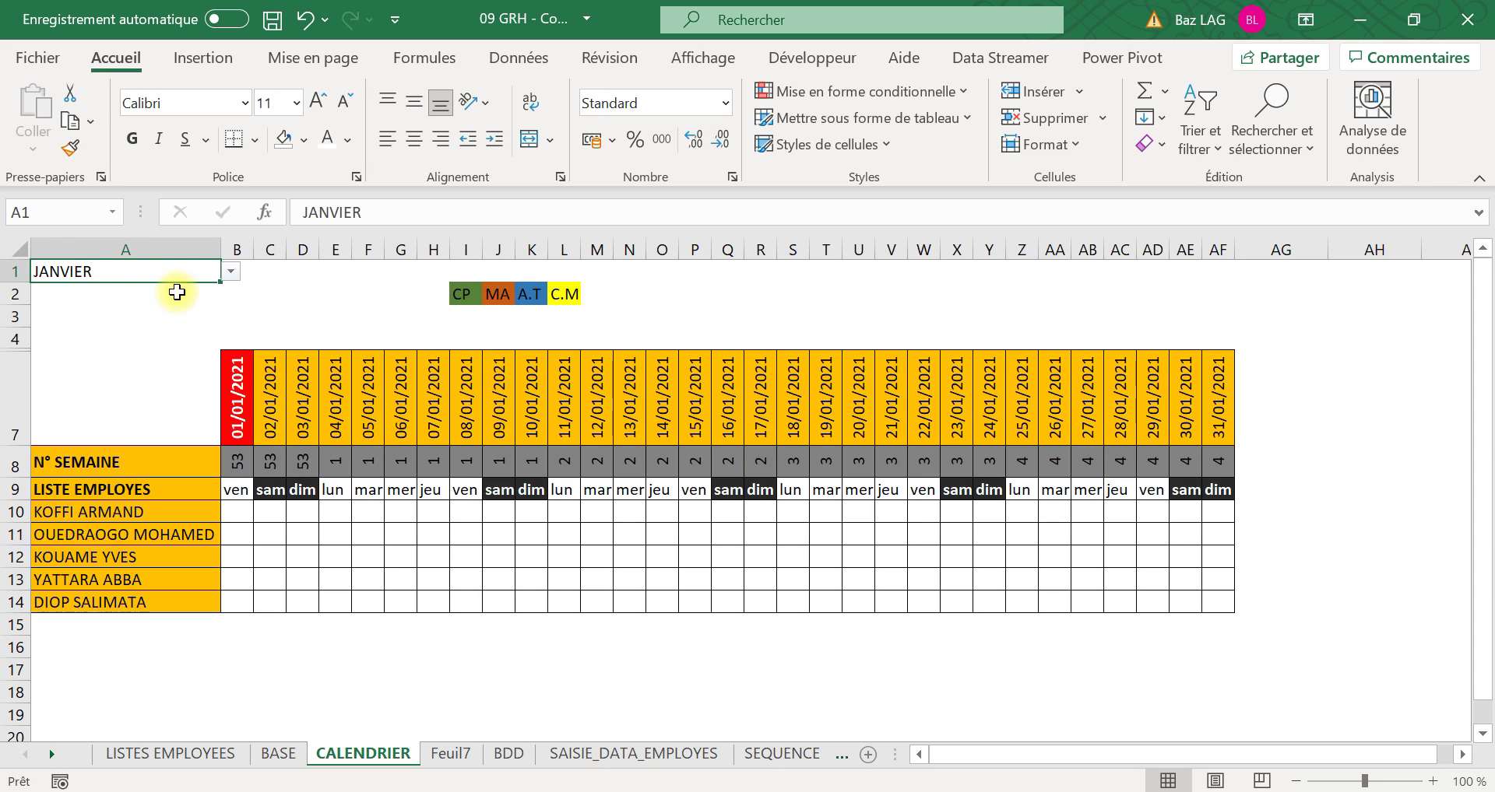
pyautogui.click(226, 269)
pyautogui.click(192, 307)
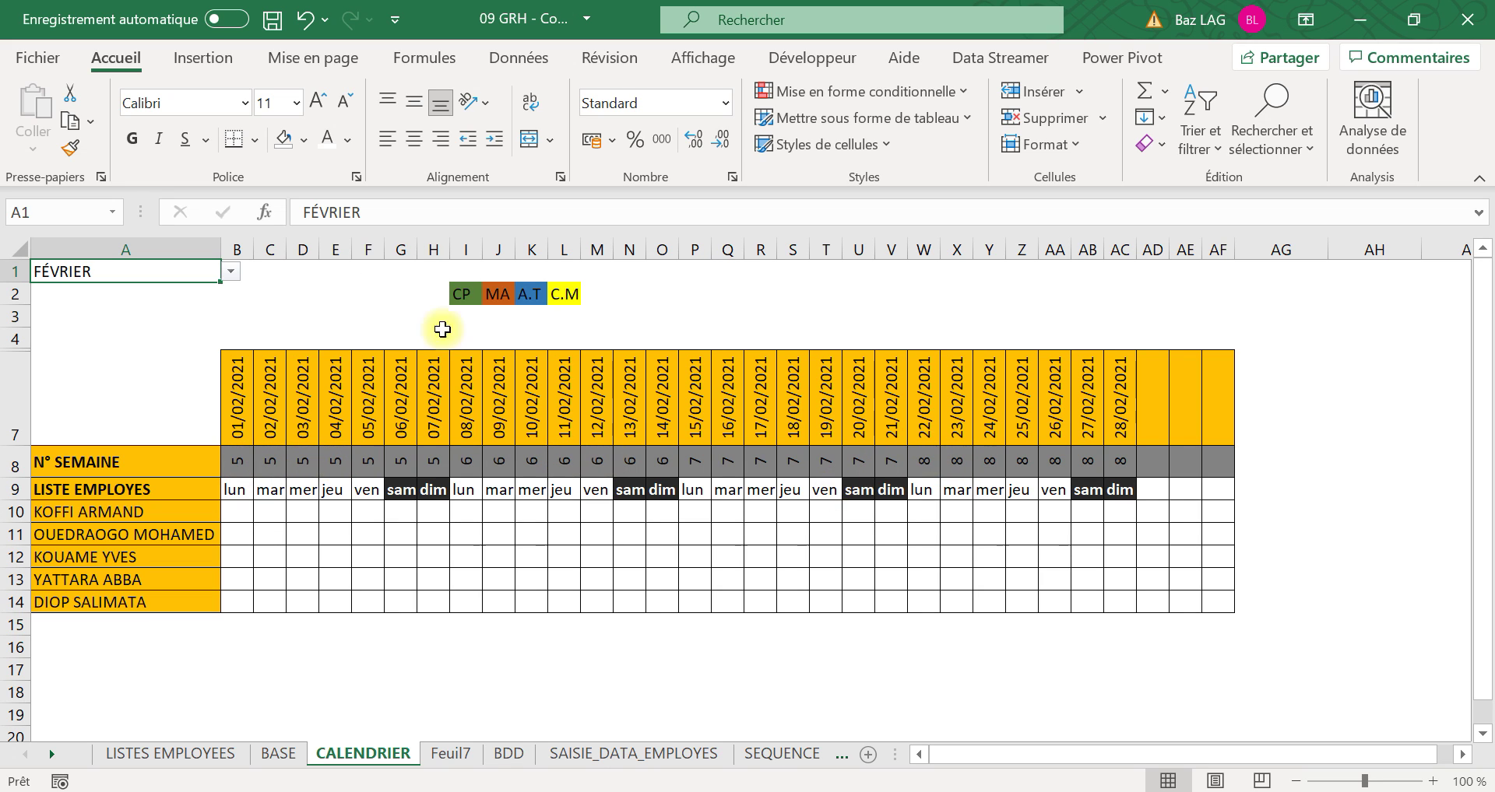
pyautogui.click(227, 264)
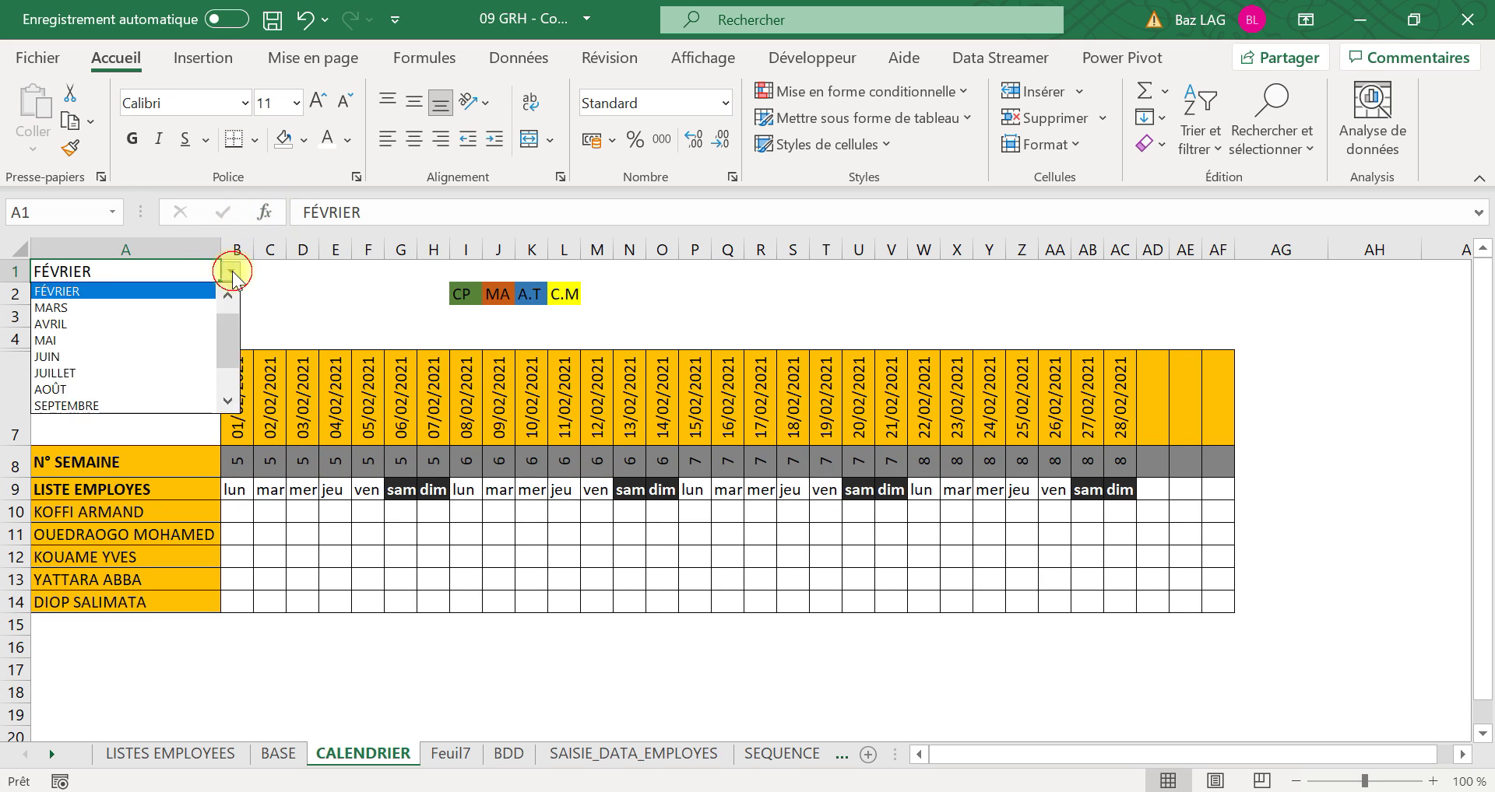
pyautogui.click(162, 355)
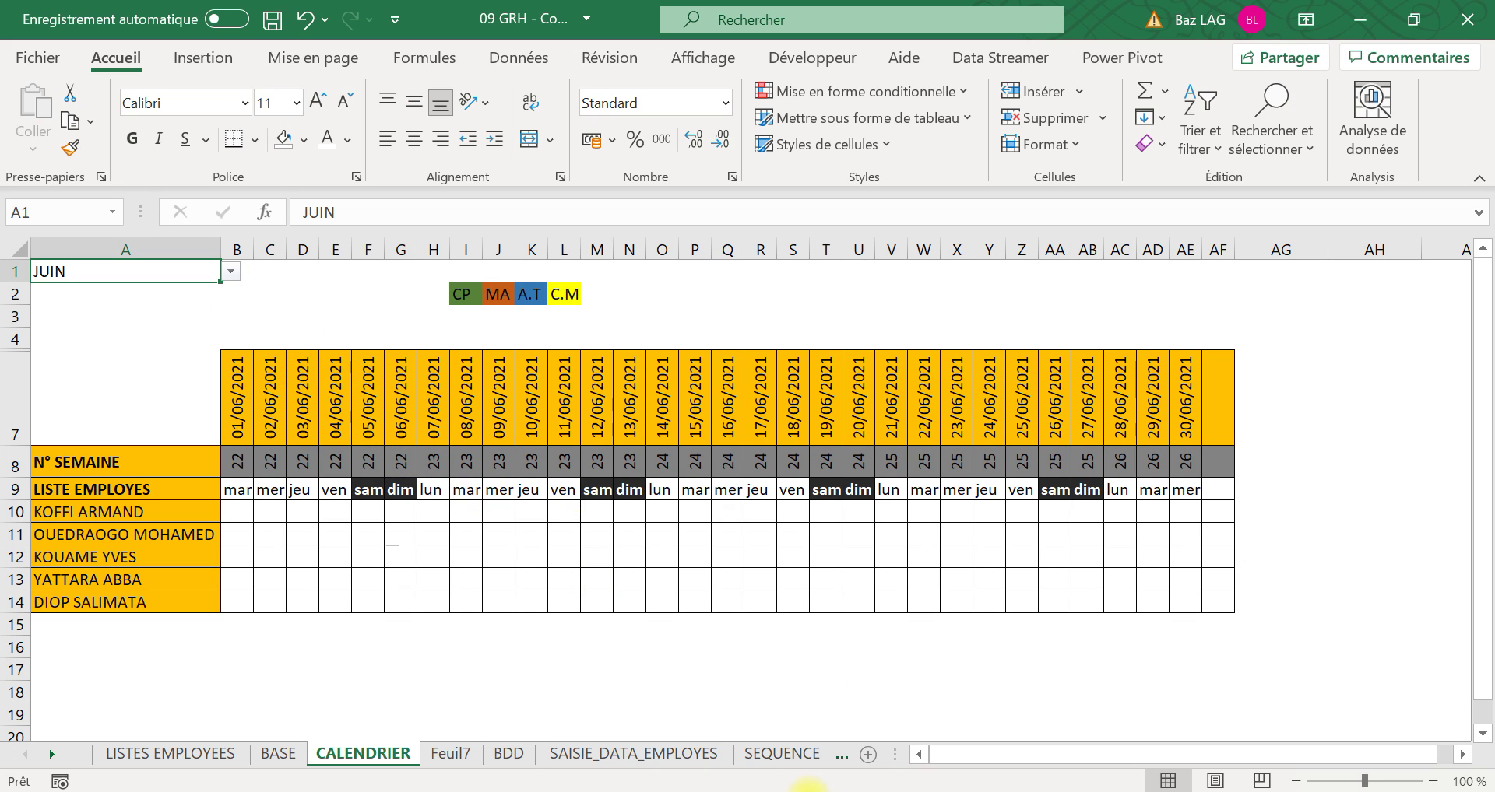
# On the SAISIE_DATA_EMPLOYES form, set the first employee's absence start date to 05/01/2021
pyautogui.click(620, 755)
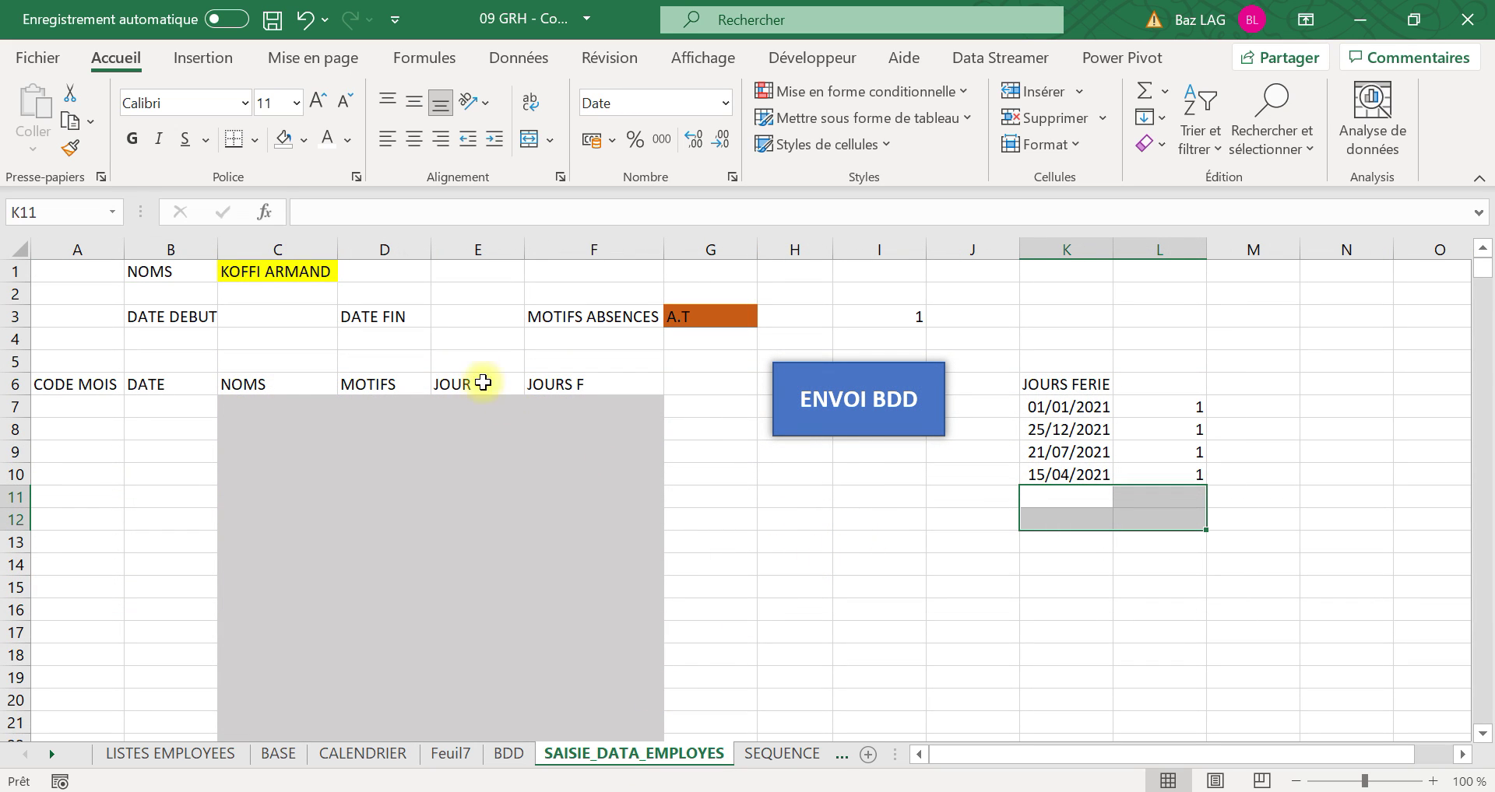
pyautogui.click(273, 265)
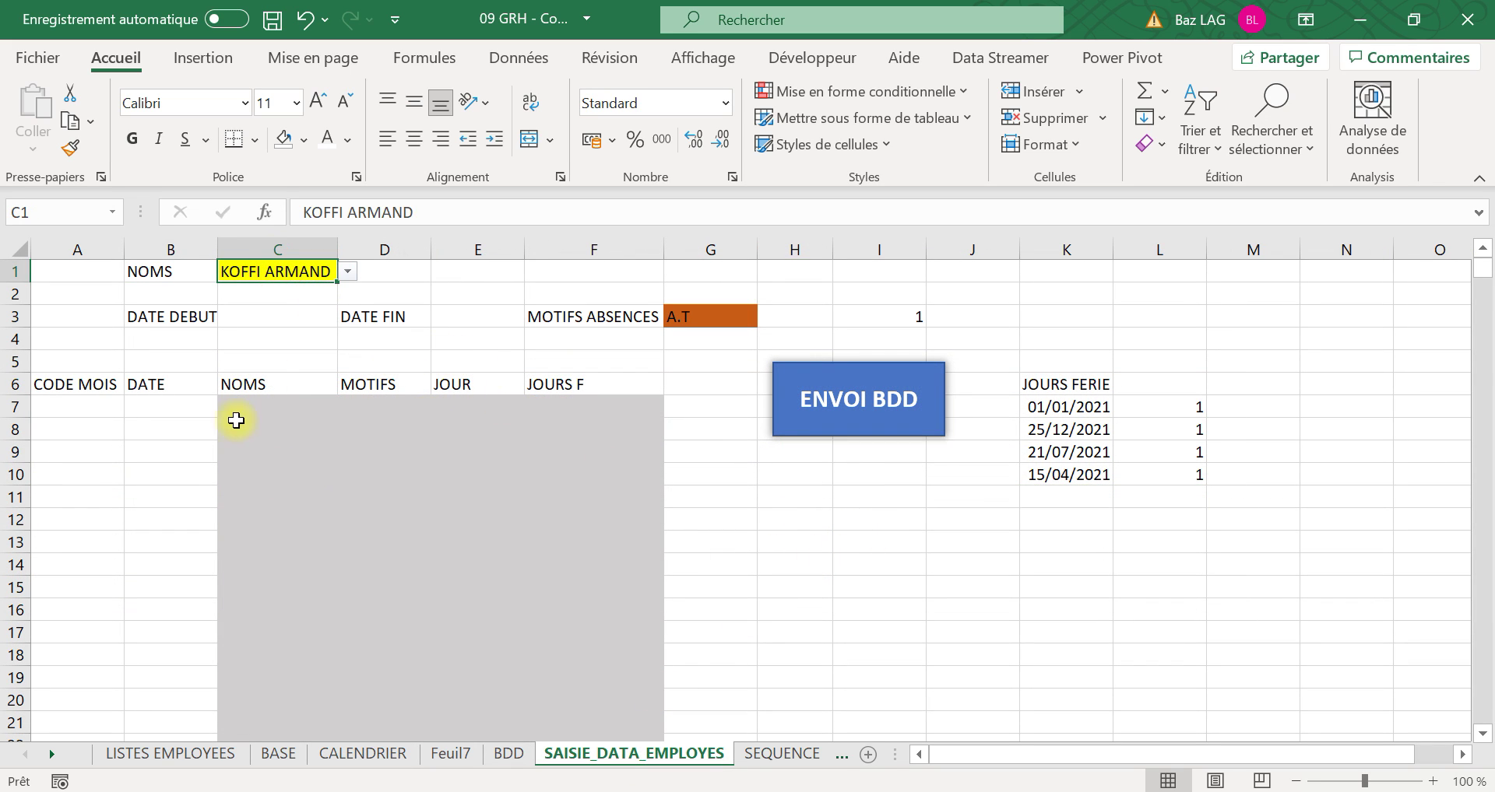
pyautogui.click(269, 317)
pyautogui.click(346, 317)
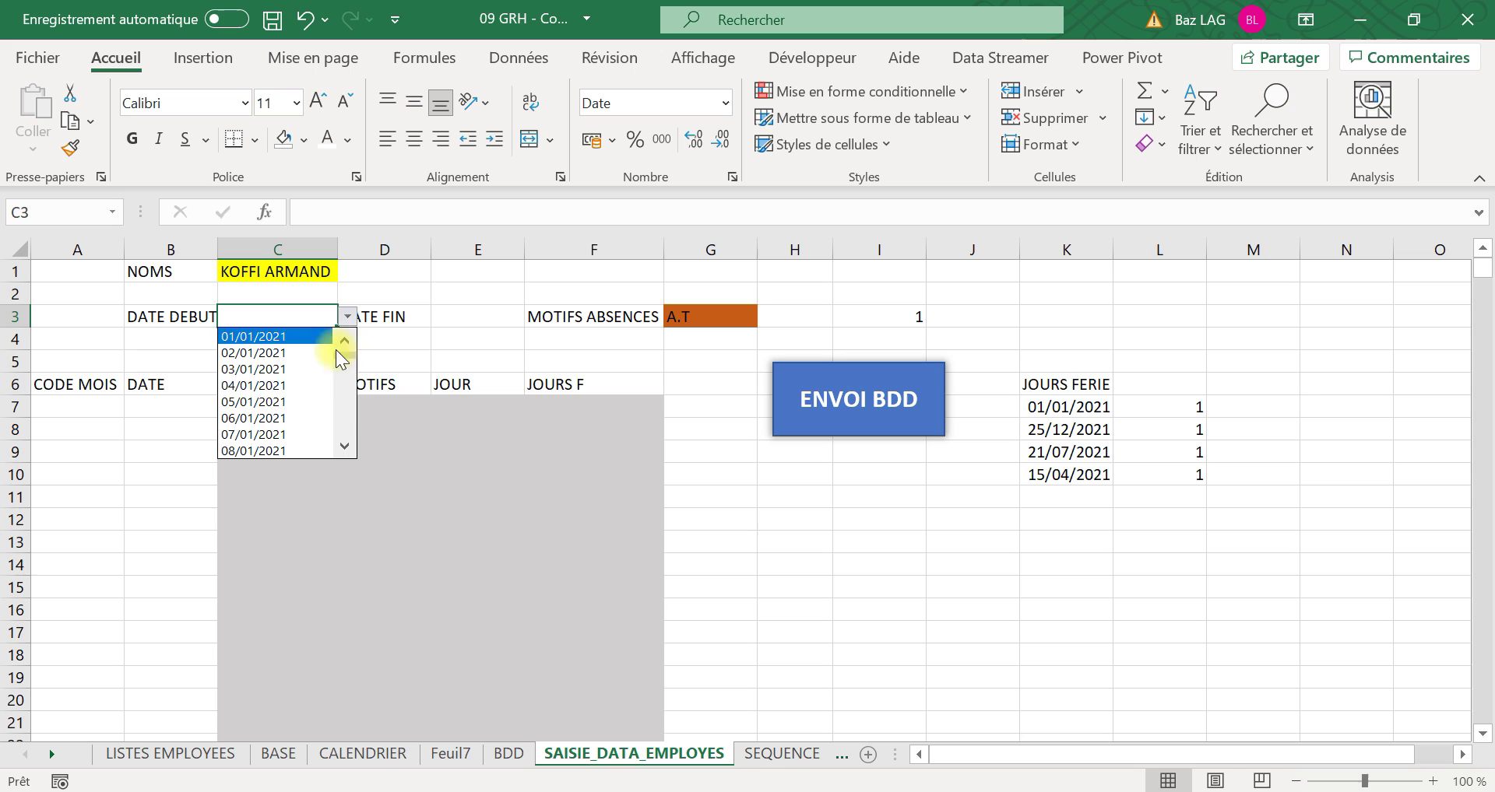
pyautogui.click(318, 402)
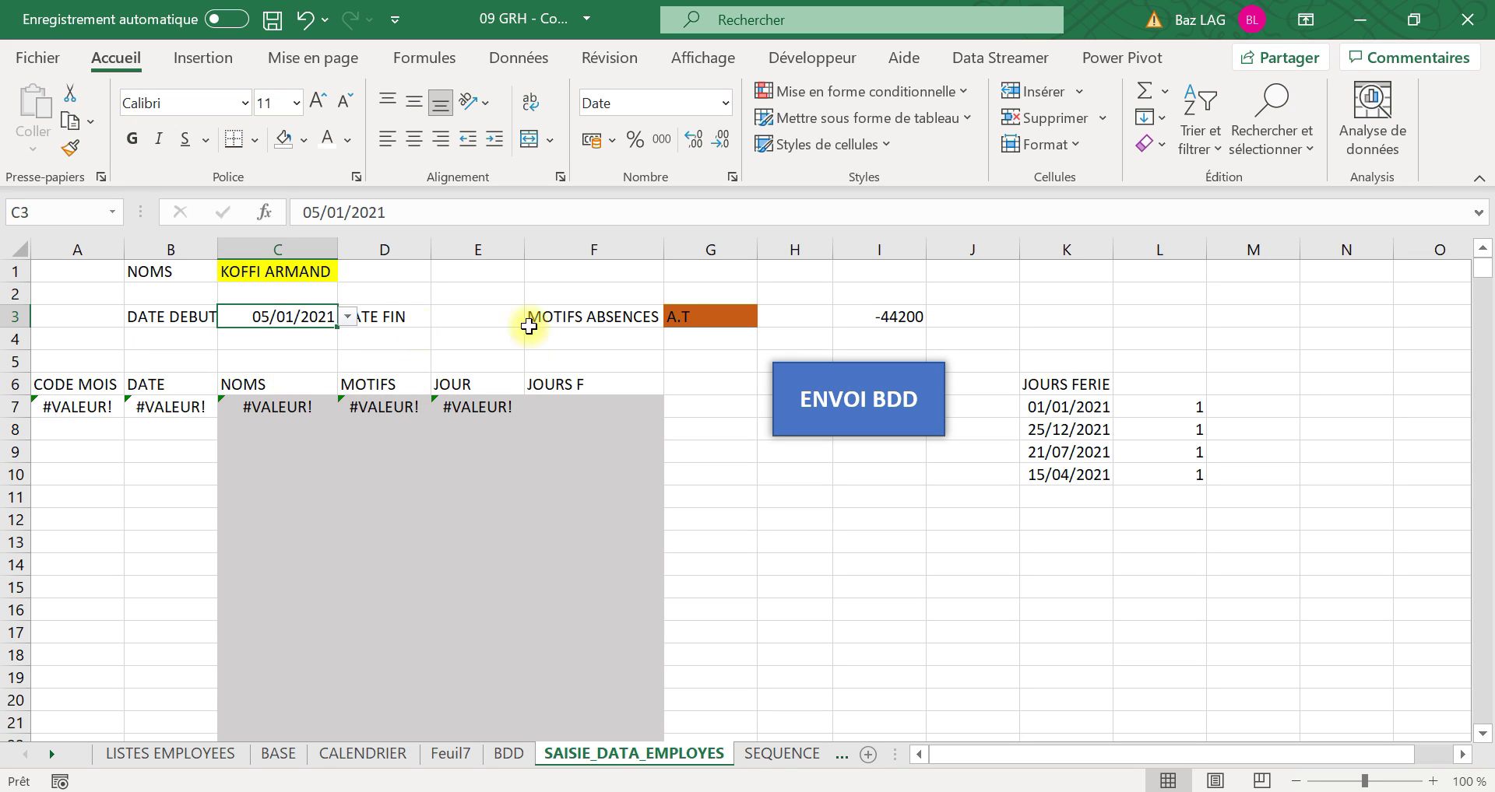
# Set the absence end date to 22/01/2021
pyautogui.click(498, 316)
pyautogui.click(534, 317)
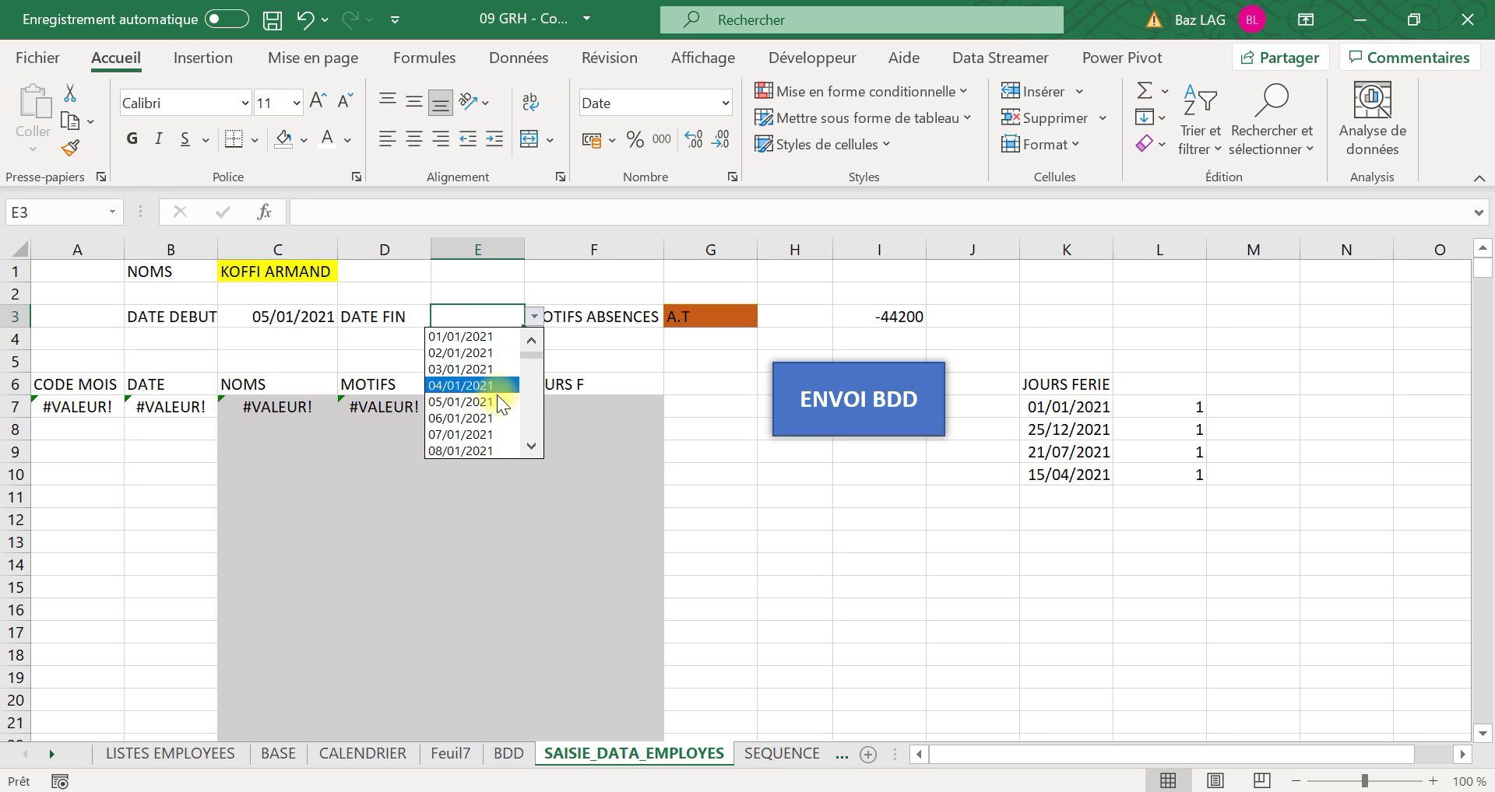
pyautogui.click(533, 448)
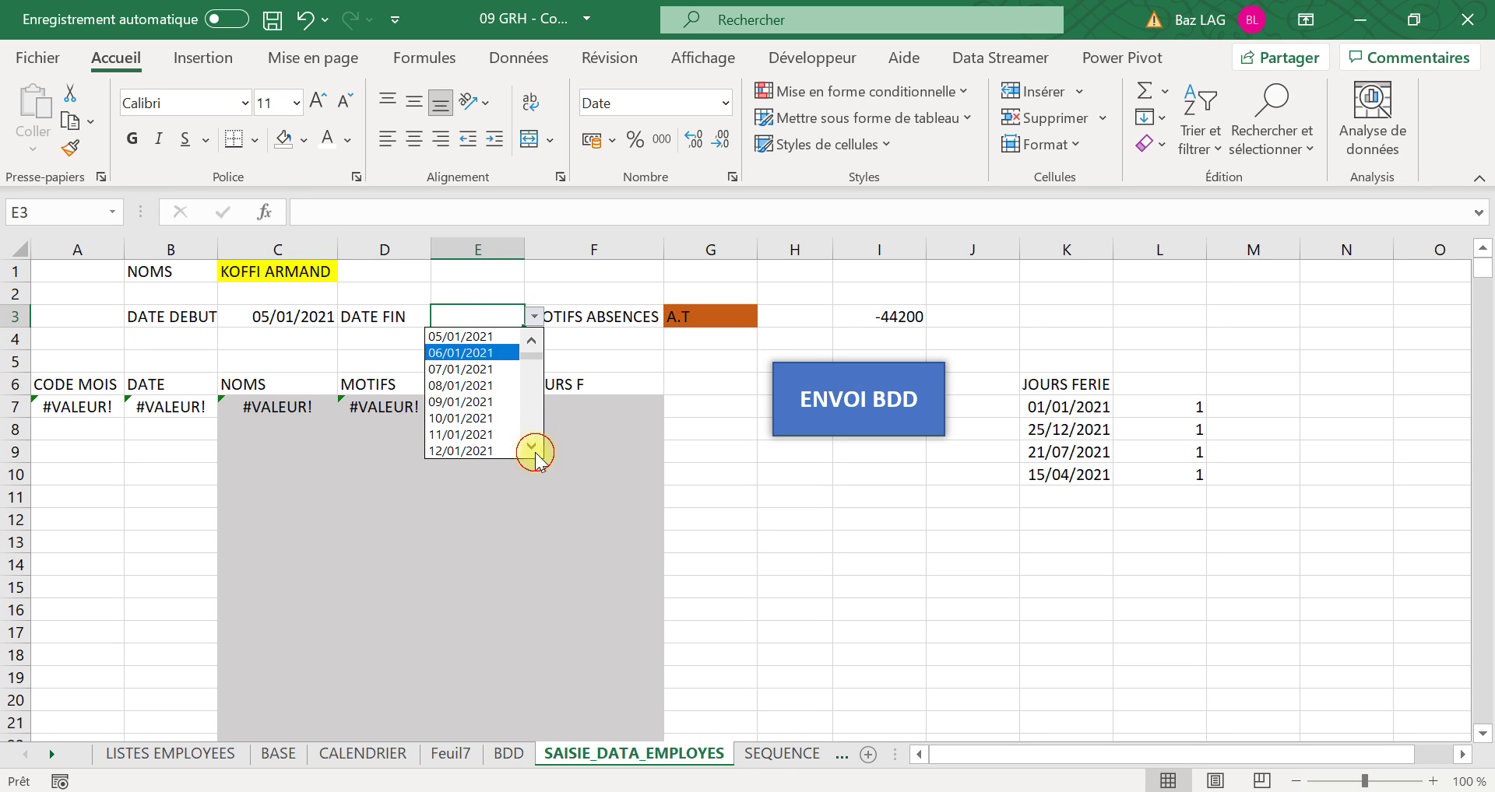
pyautogui.click(468, 451)
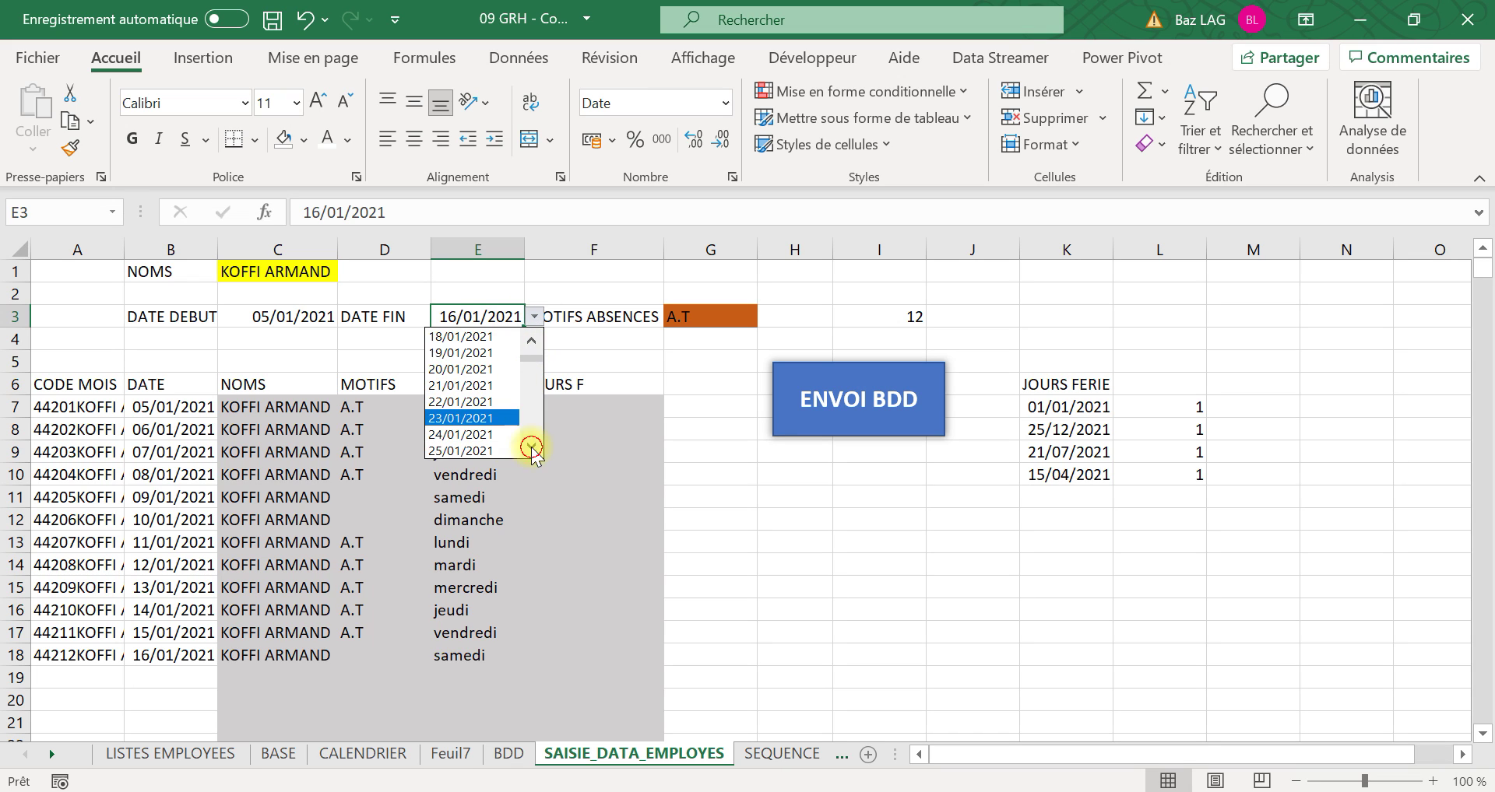
pyautogui.scroll(-1, 510, 452)
pyautogui.click(490, 385)
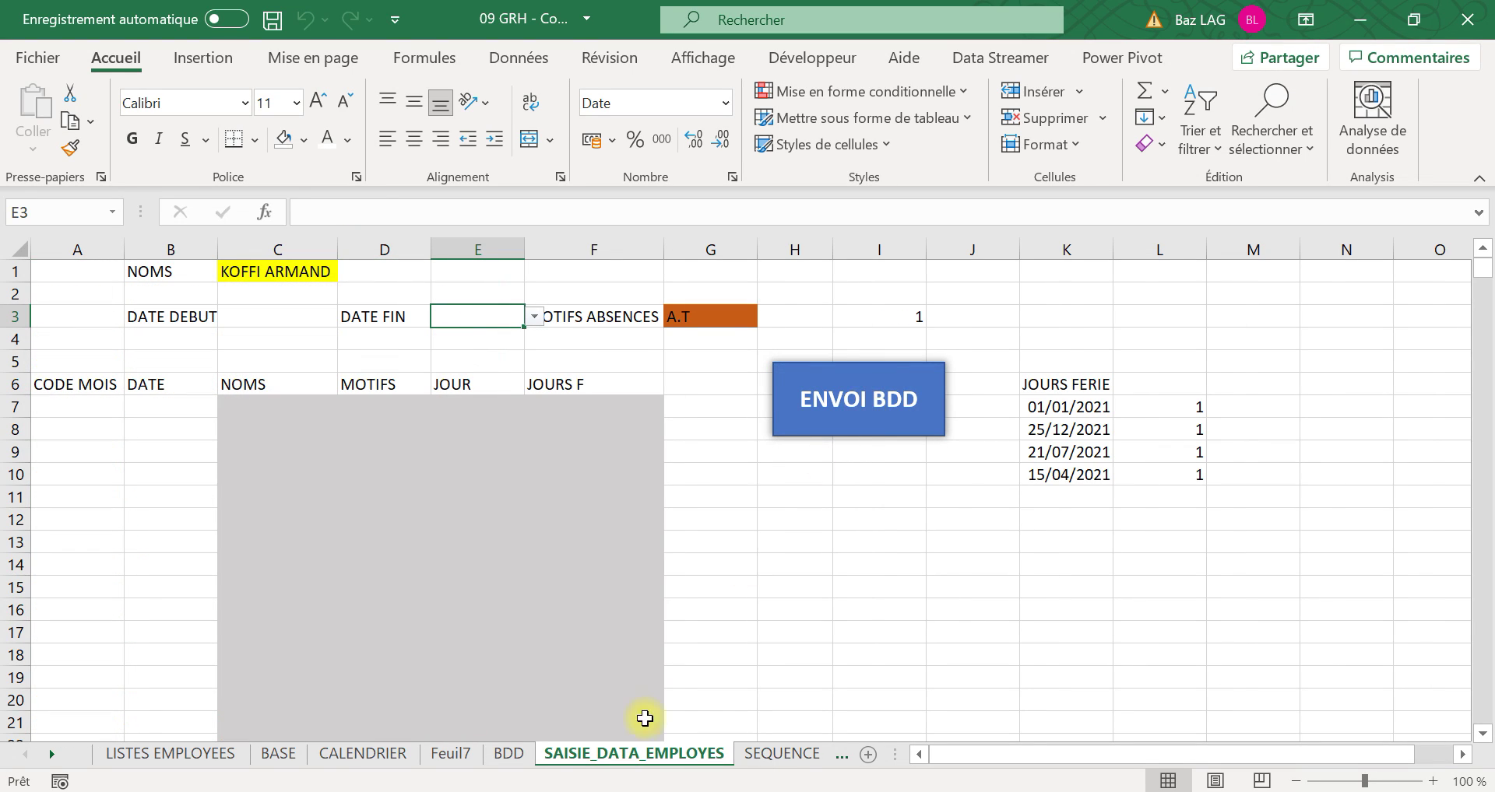
# Check the saved rows in BDD, then set CALENDRIER to JANVIER to see the A.T days
pyautogui.click(507, 753)
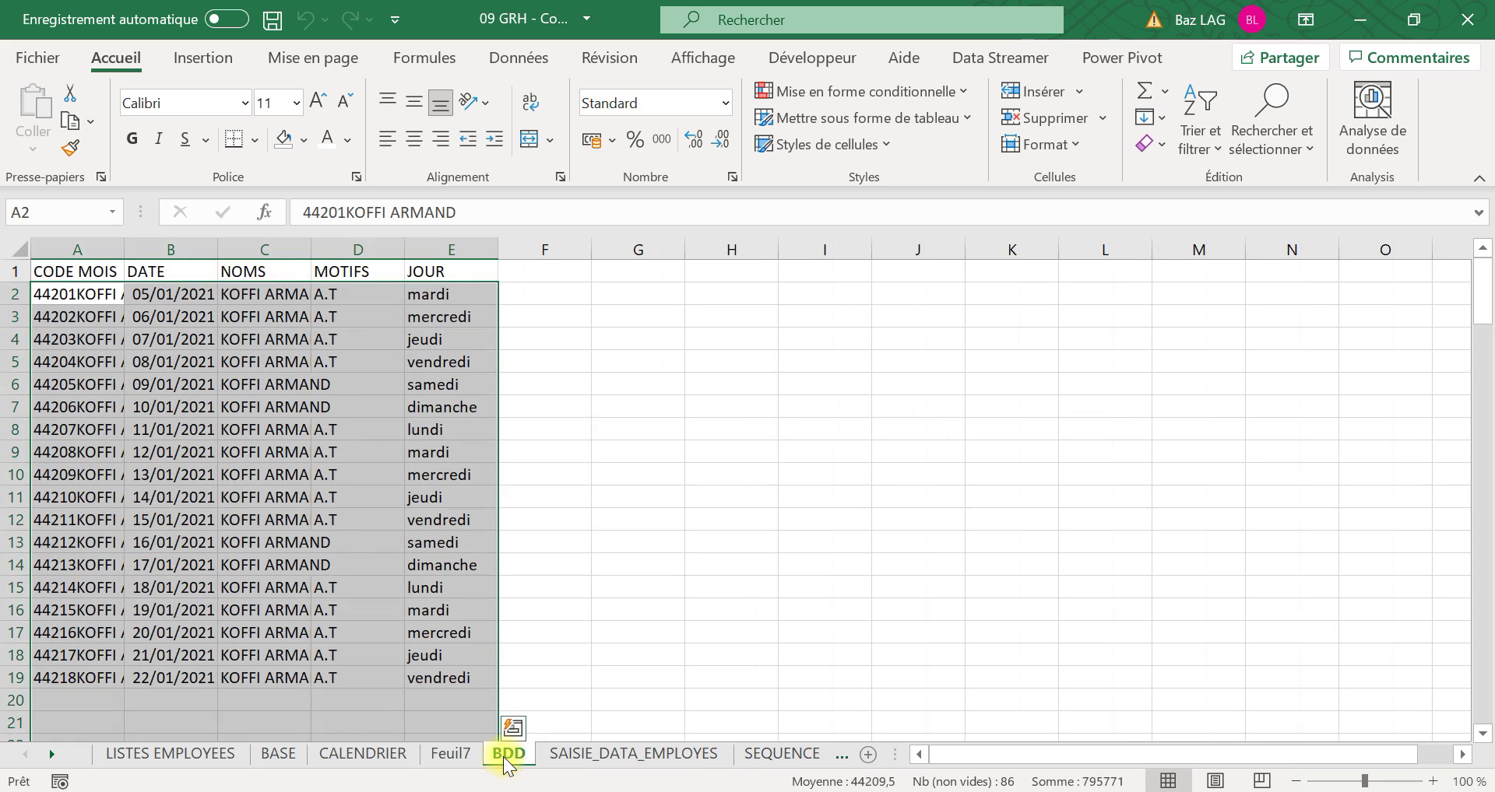
pyautogui.click(351, 753)
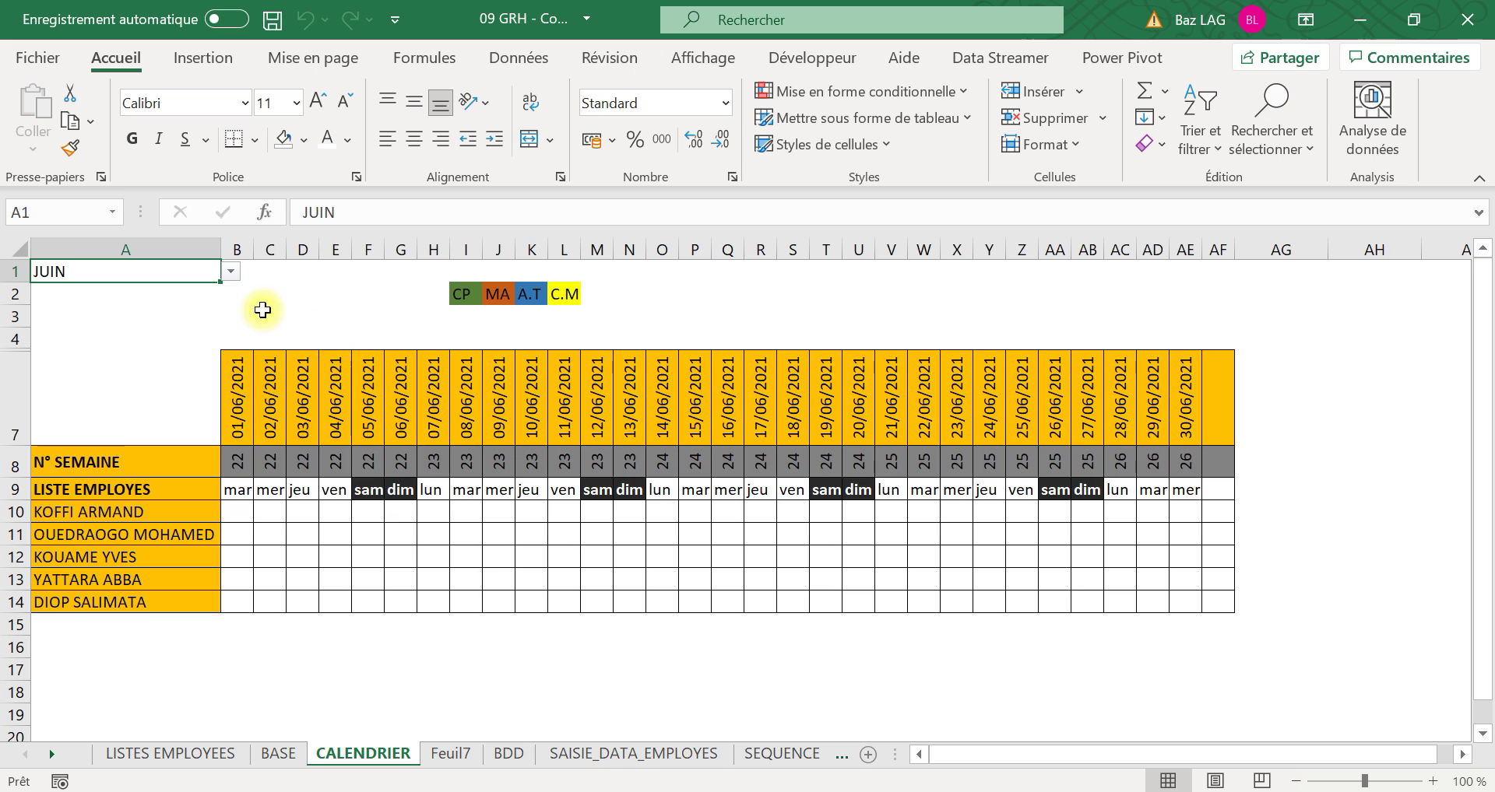
pyautogui.click(236, 273)
pyautogui.moveTo(227, 358); pyautogui.dragTo(236, 294)
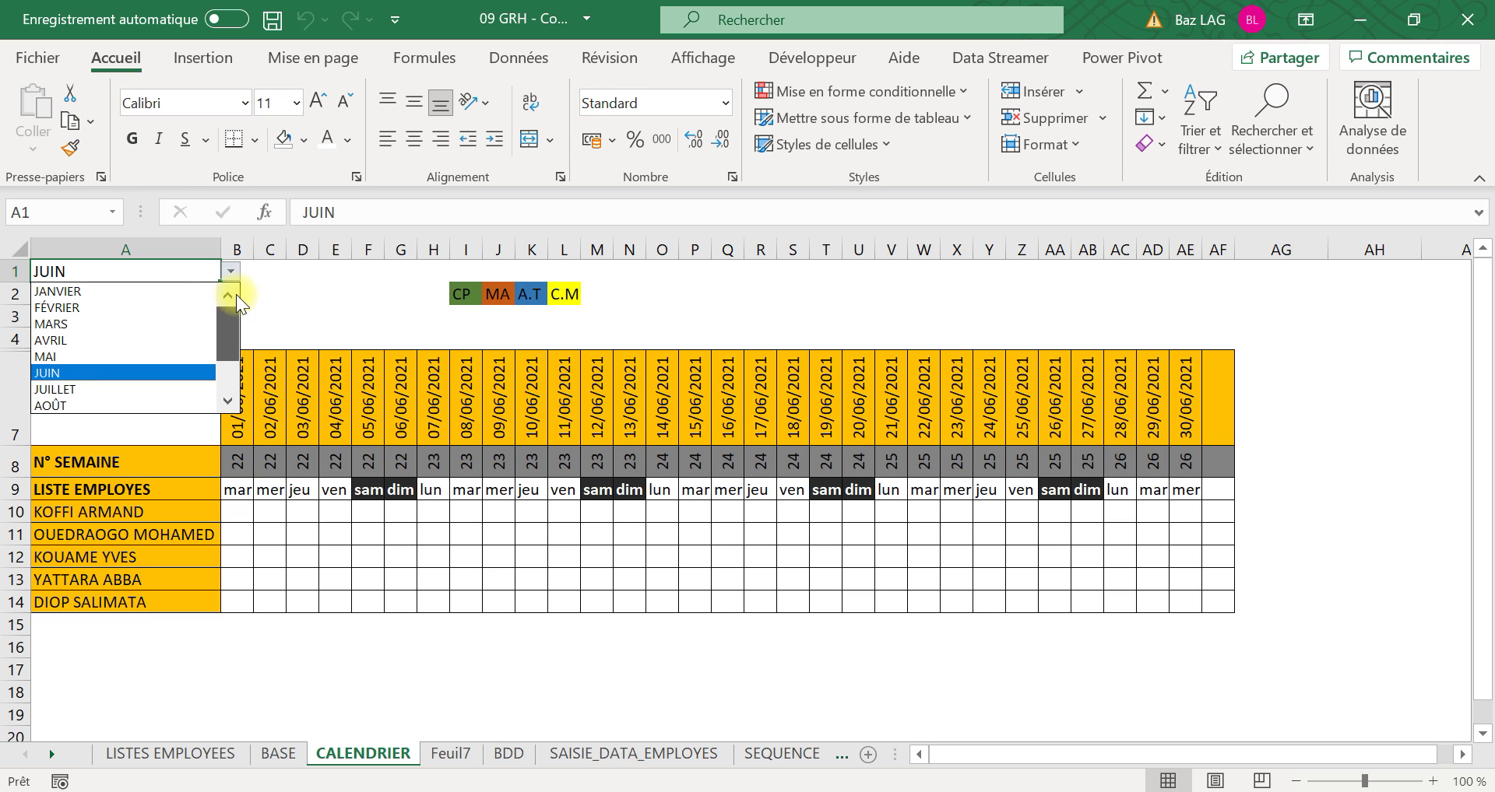
pyautogui.click(133, 291)
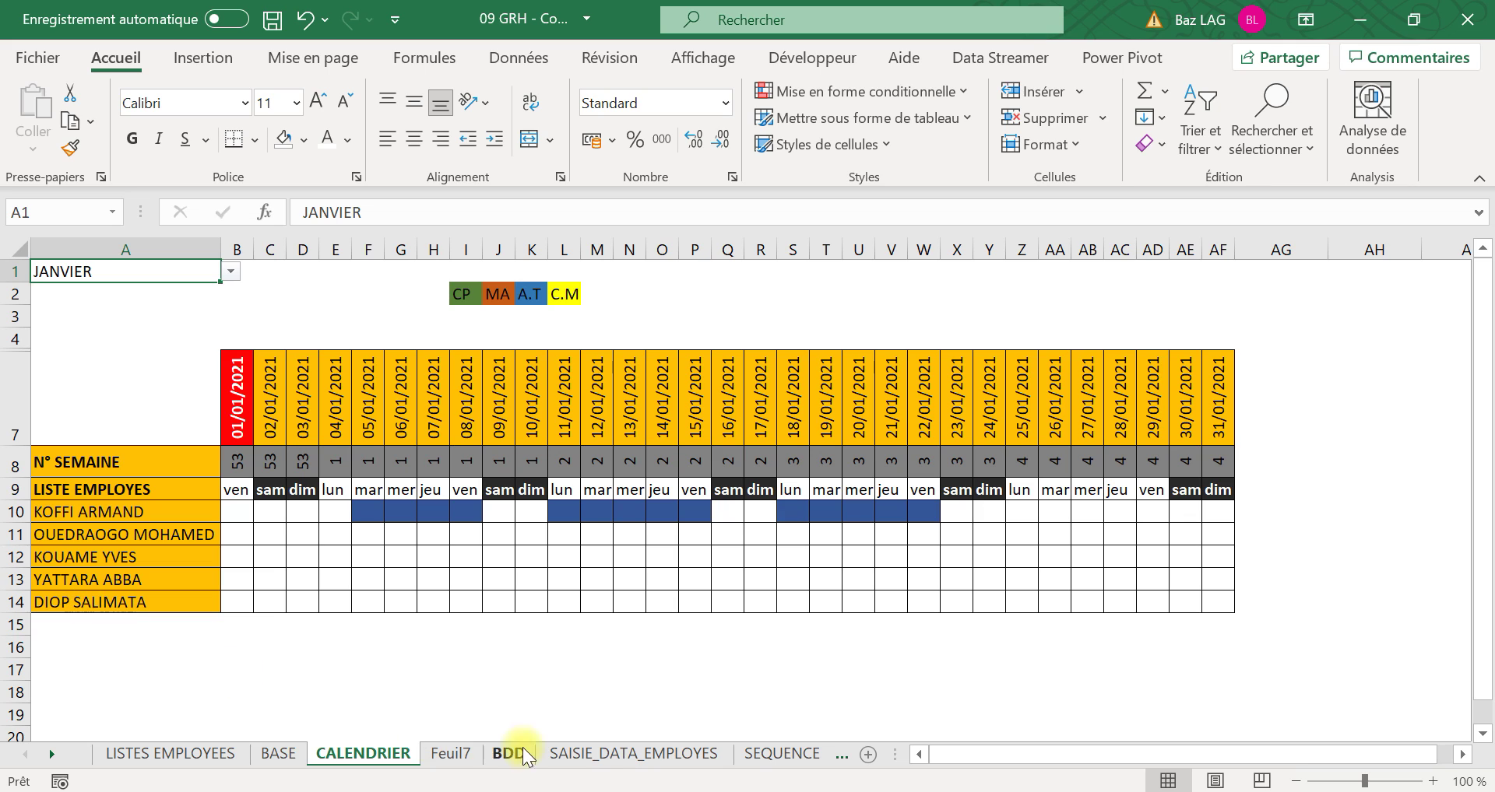
# On the entry form, choose the second employee and set the absence start date to 02/02/2021
pyautogui.click(615, 752)
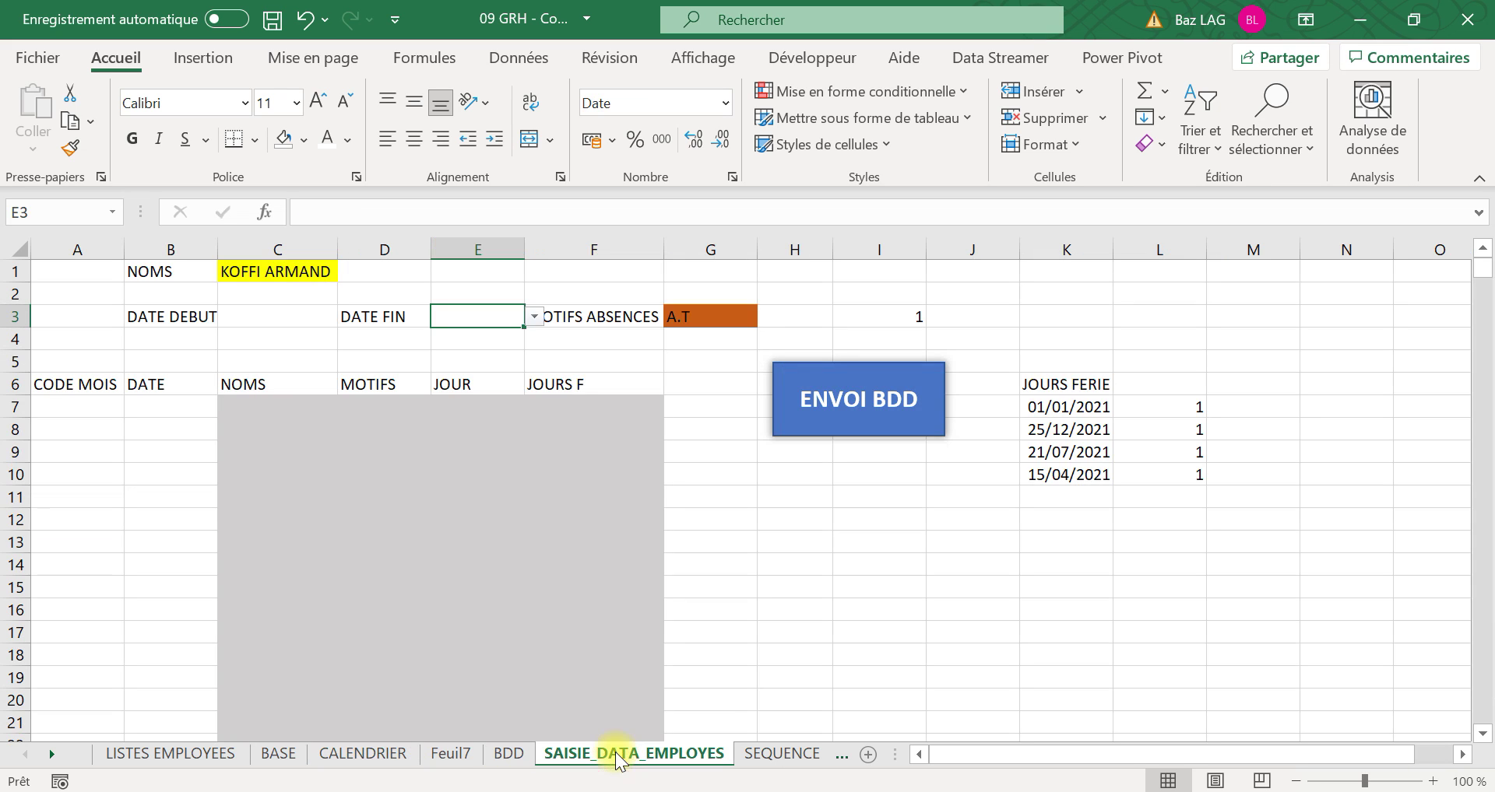
pyautogui.click(294, 269)
pyautogui.click(348, 272)
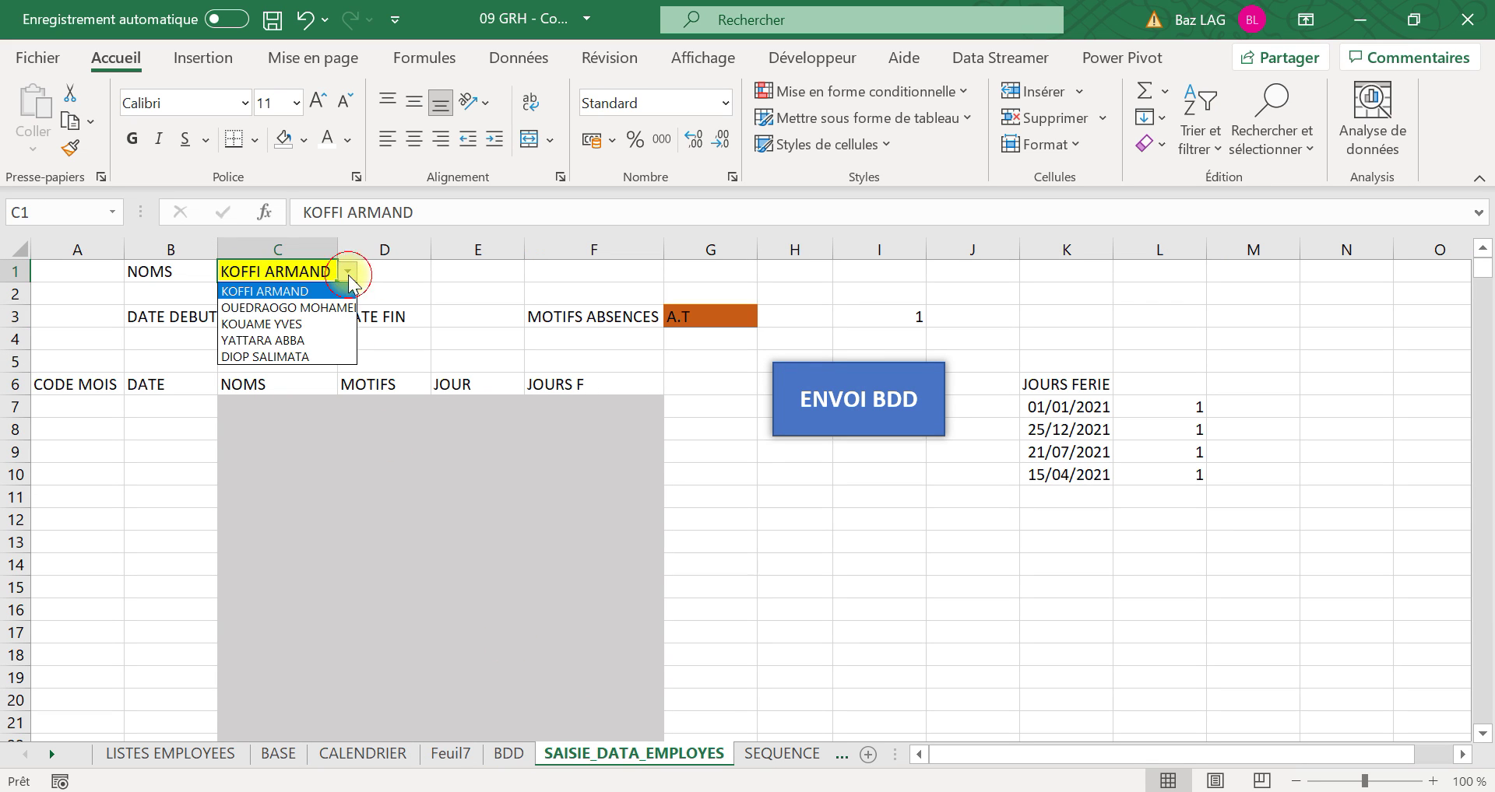
pyautogui.click(311, 358)
pyautogui.click(298, 311)
pyautogui.click(348, 317)
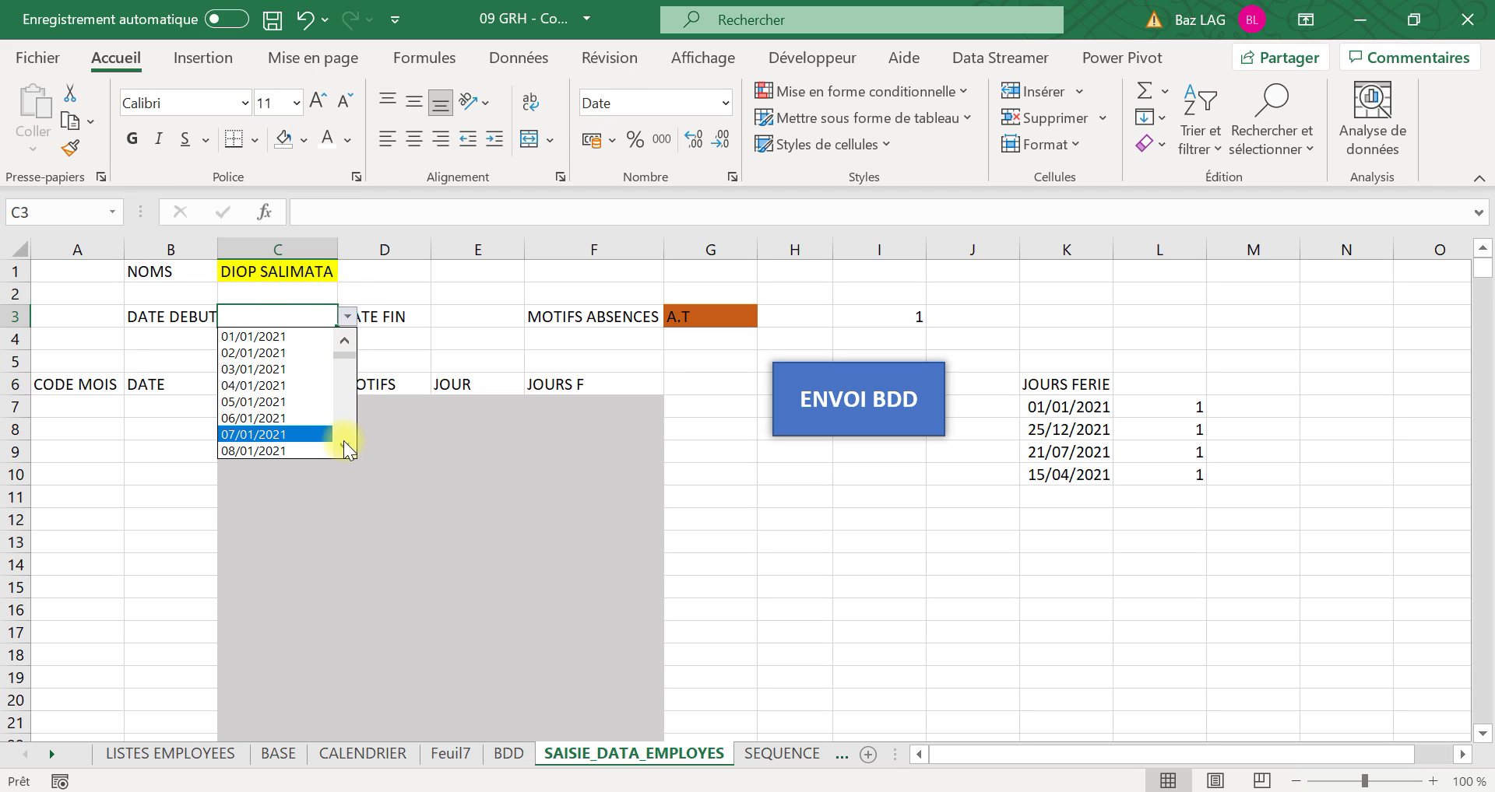
pyautogui.click(343, 441)
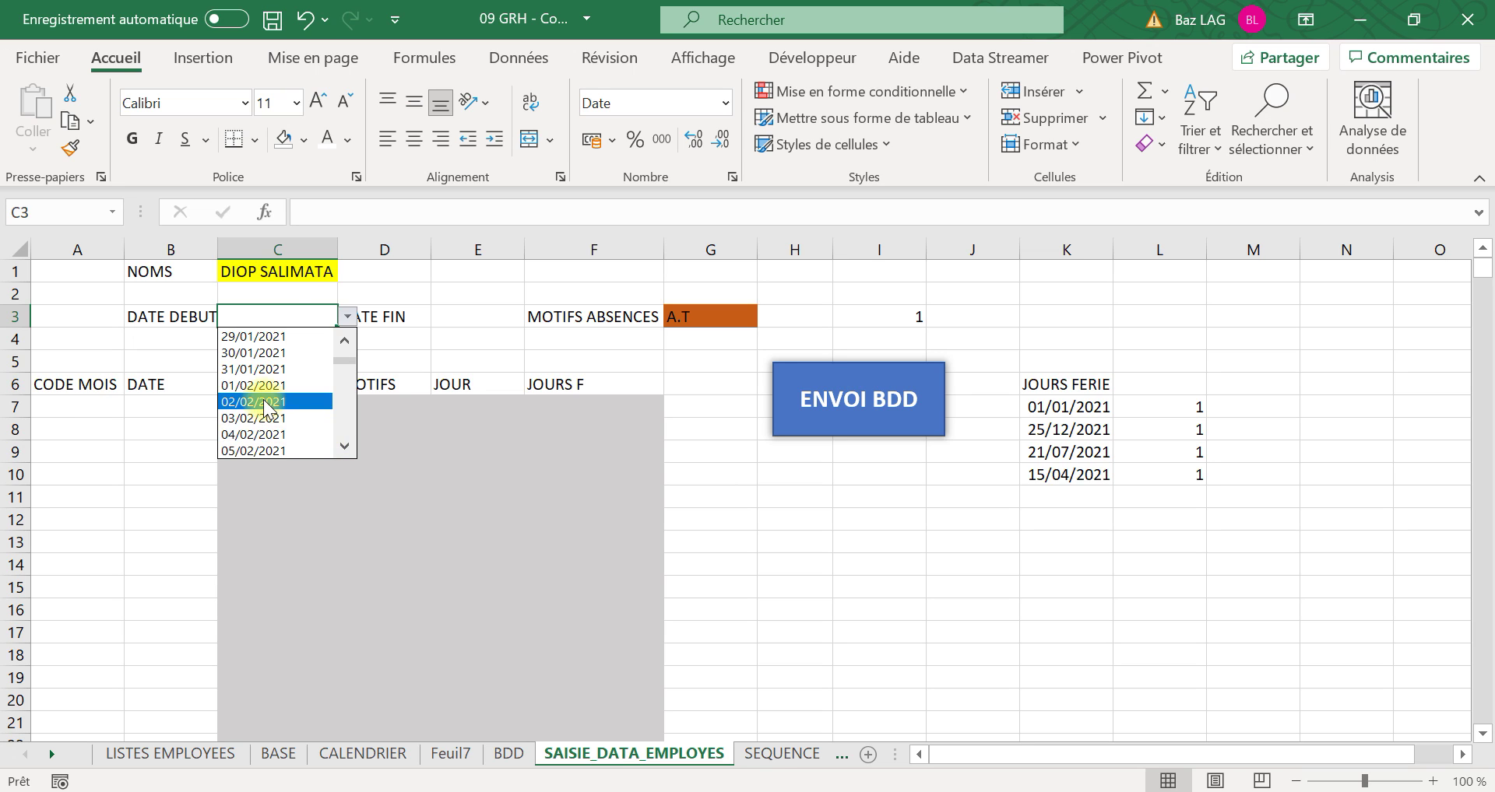
pyautogui.click(264, 401)
# Set the absence end date to 24/02/2021
pyautogui.click(494, 316)
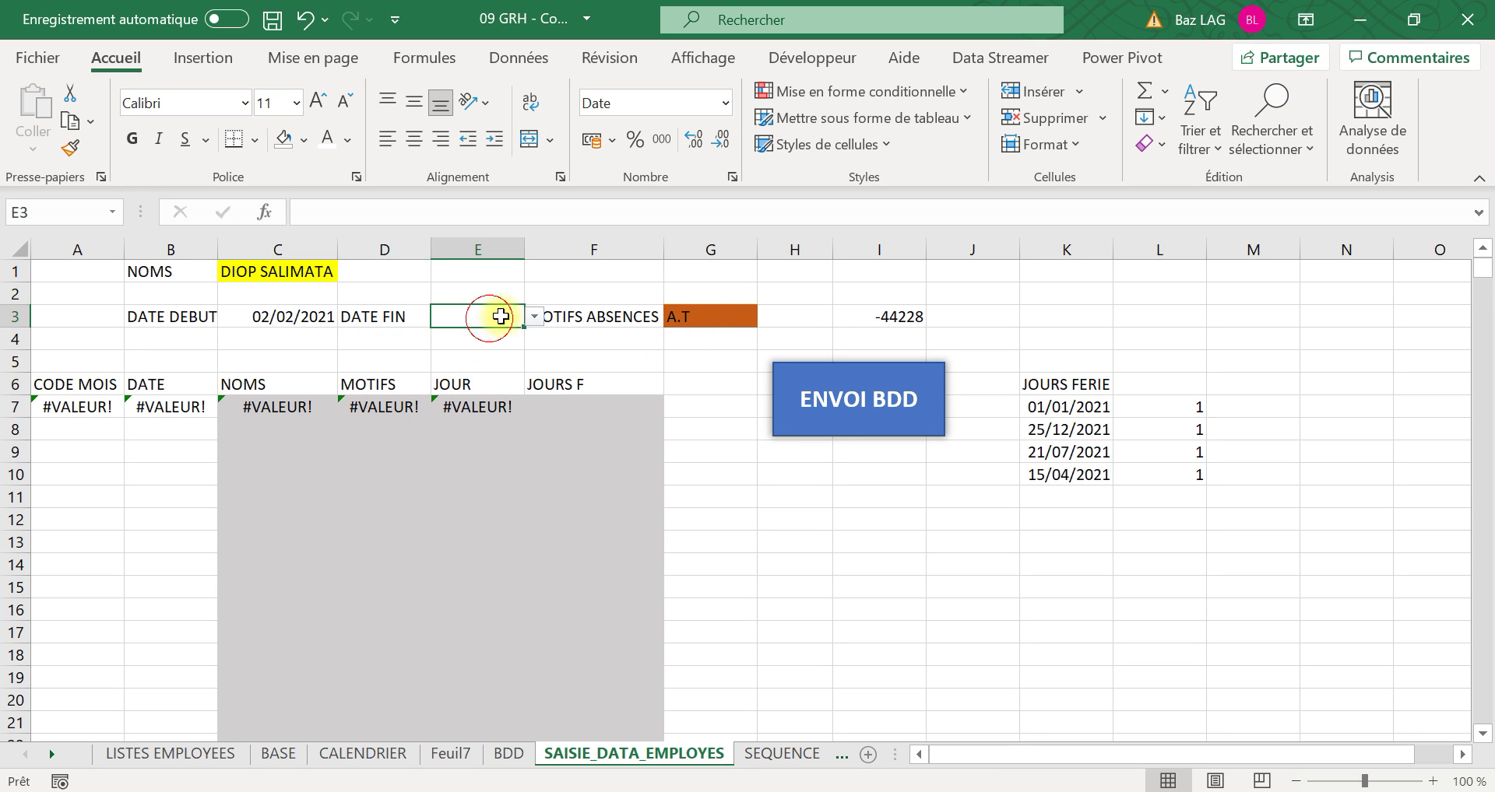
pyautogui.click(534, 316)
pyautogui.moveTo(531, 358)
pyautogui.mouseDown()
pyautogui.moveTo(534, 390)
pyautogui.moveTo(545, 376)
pyautogui.mouseUp()
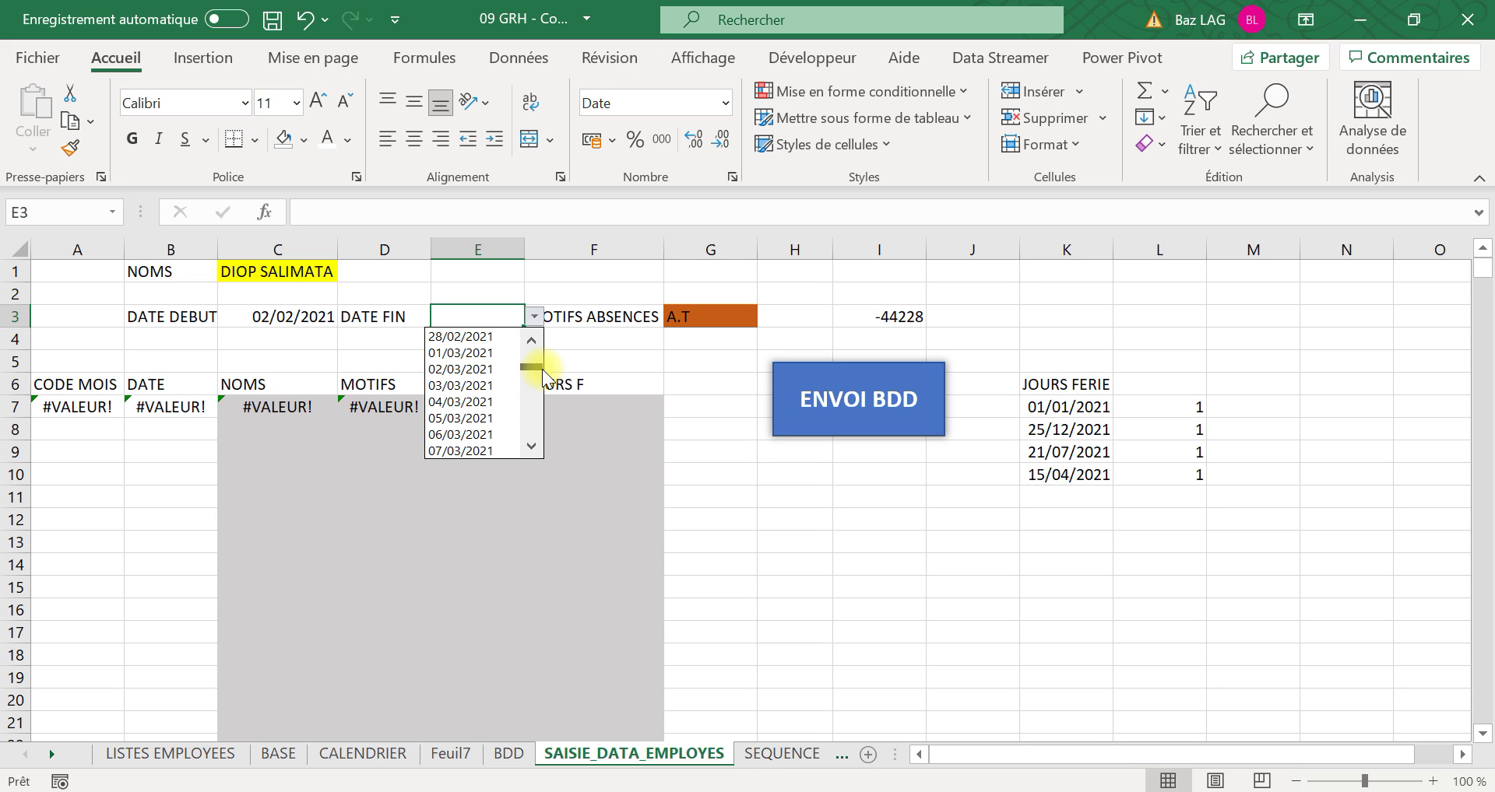
pyautogui.click(529, 450)
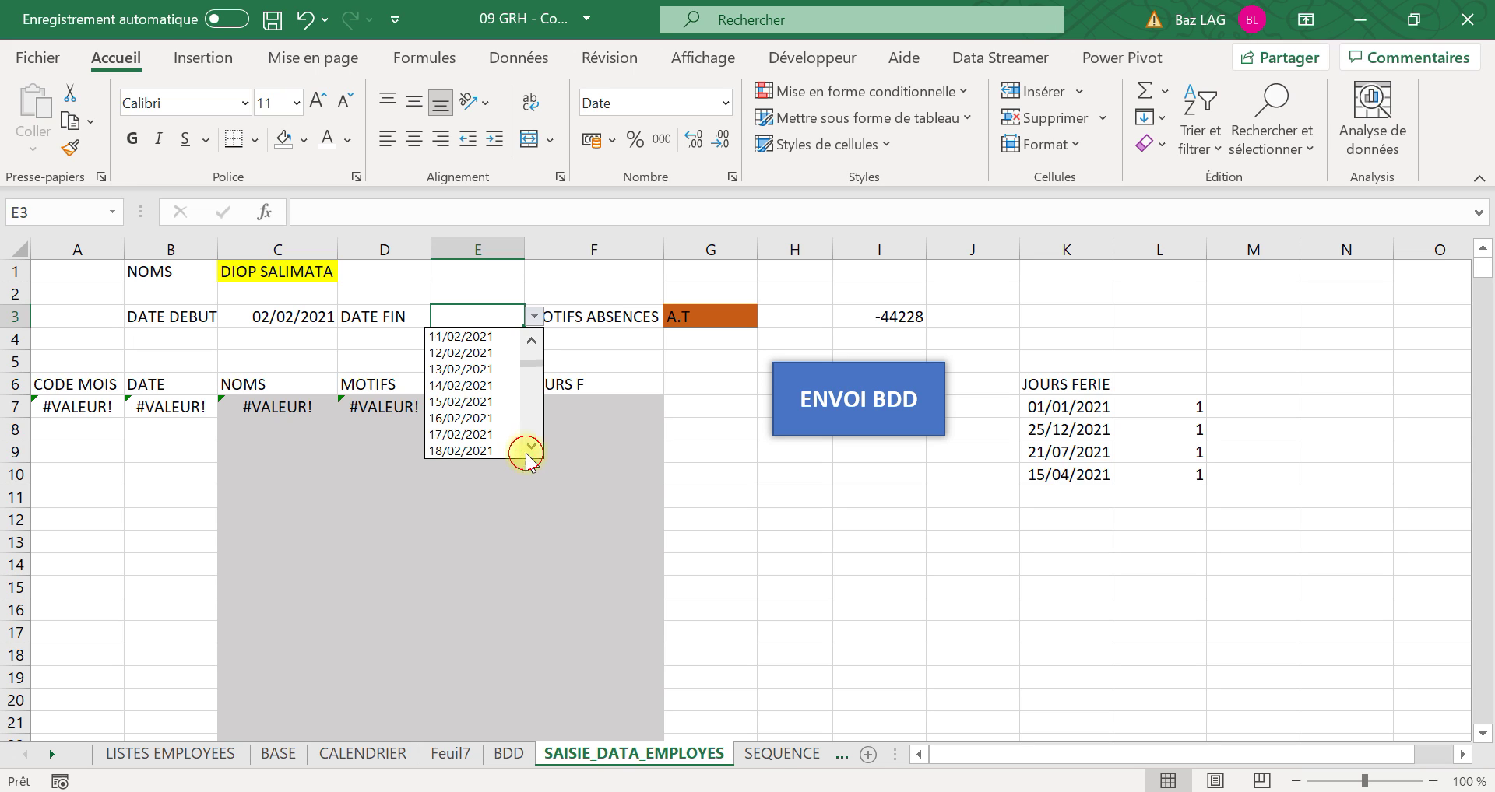
pyautogui.click(531, 446)
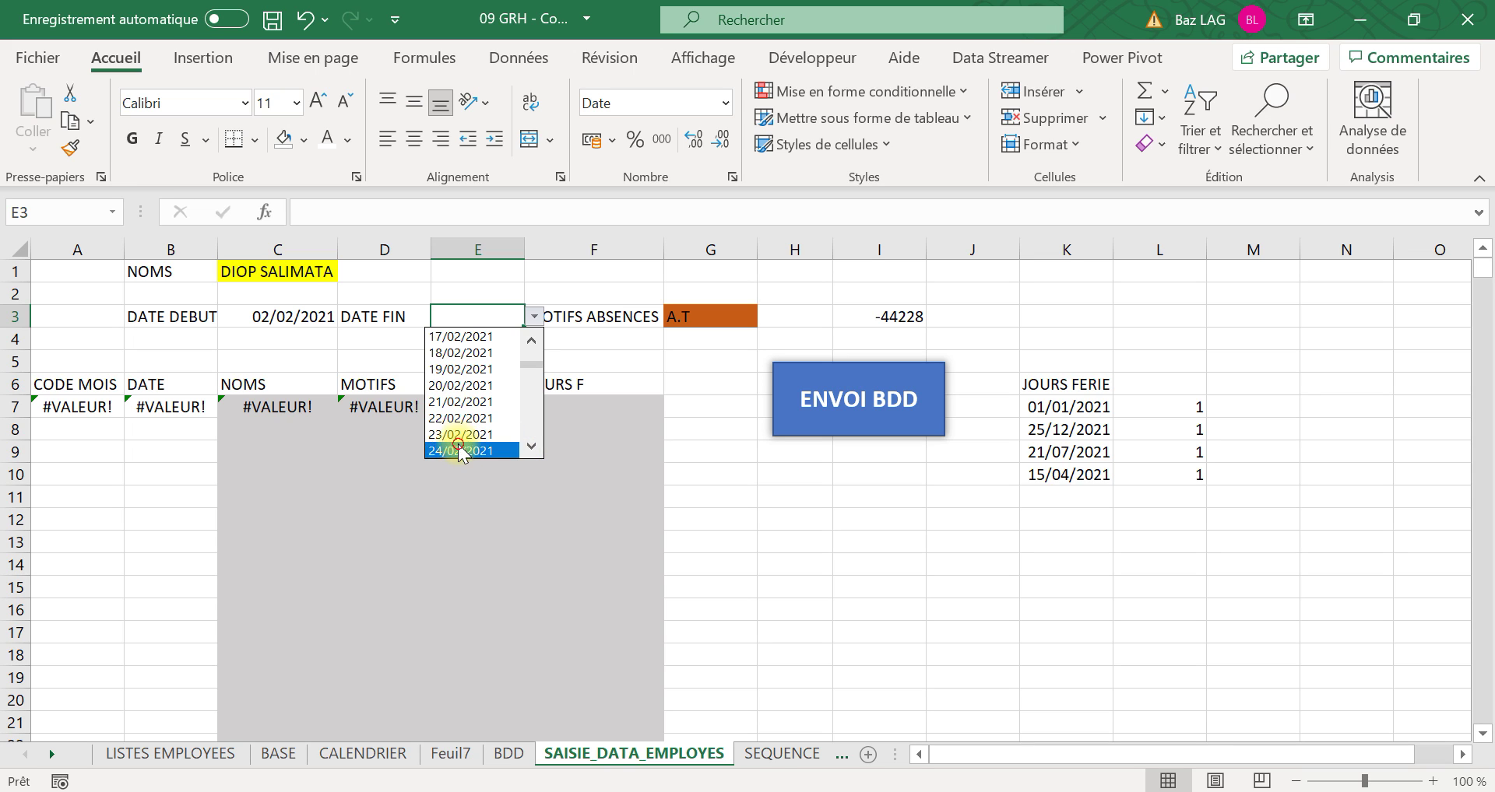
pyautogui.click(460, 451)
# Choose C.M as the absence reason and send the entry with ENVOI BDD
pyautogui.click(745, 318)
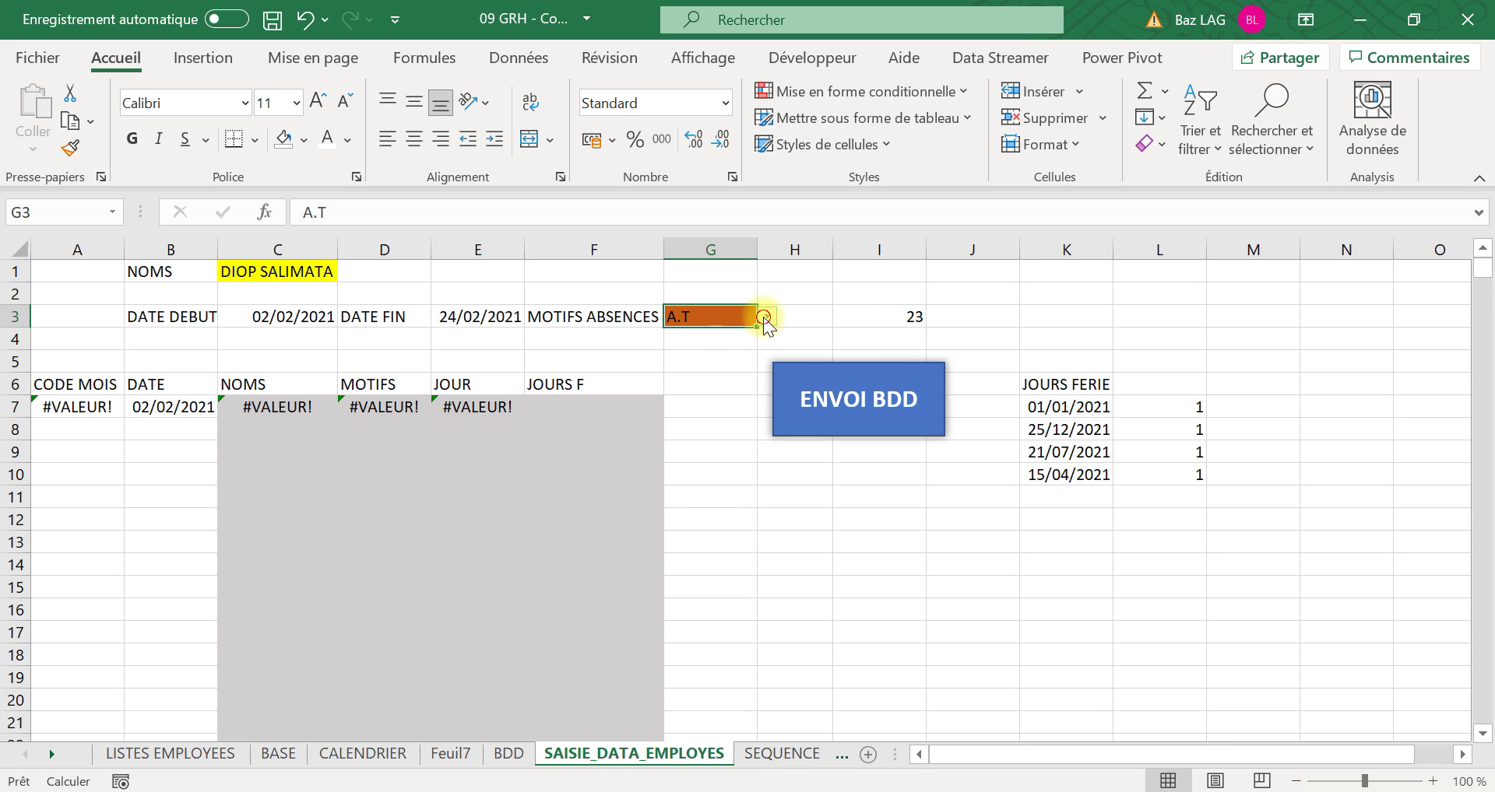
pyautogui.click(765, 318)
pyautogui.click(734, 384)
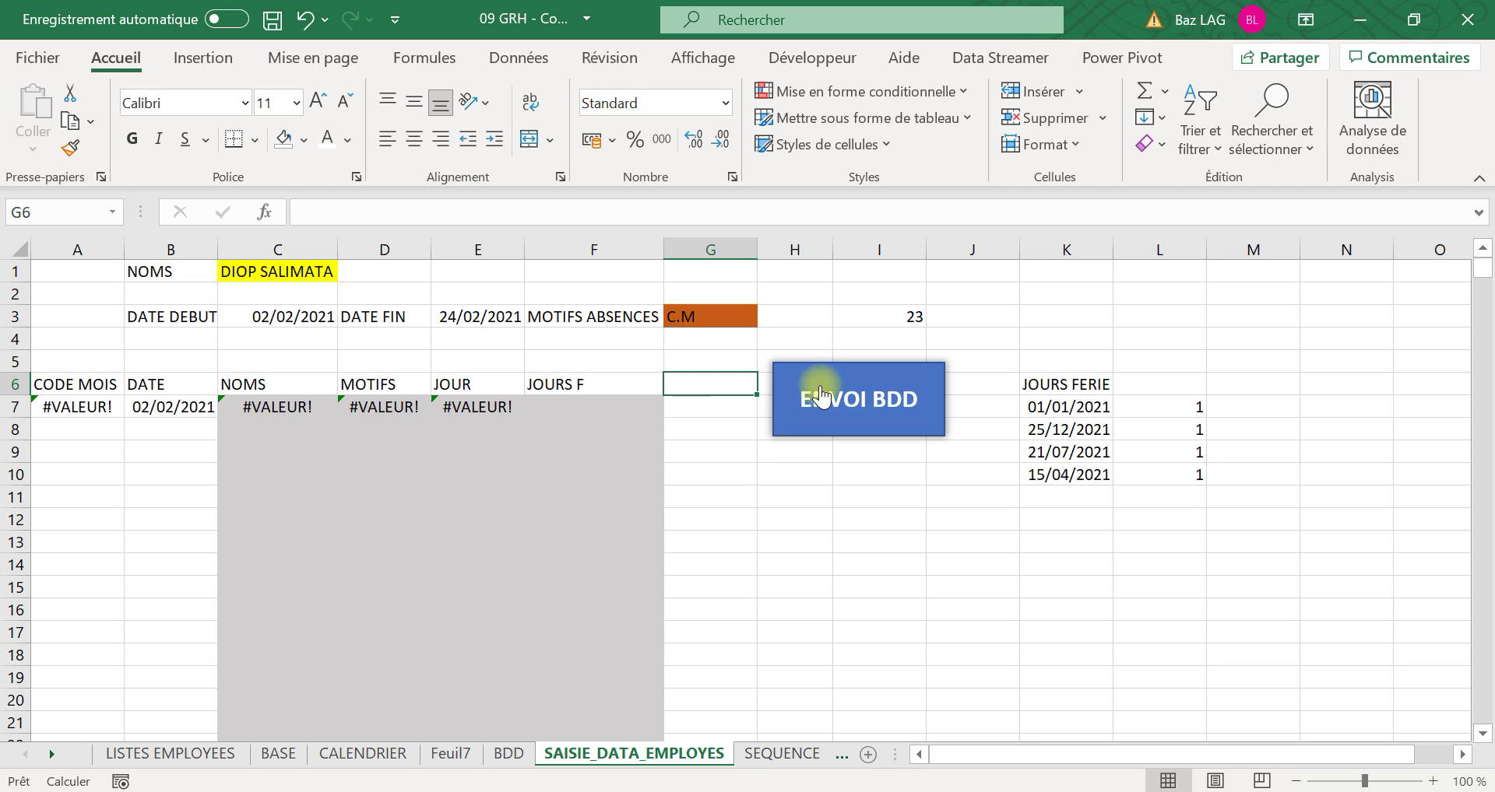
pyautogui.click(865, 402)
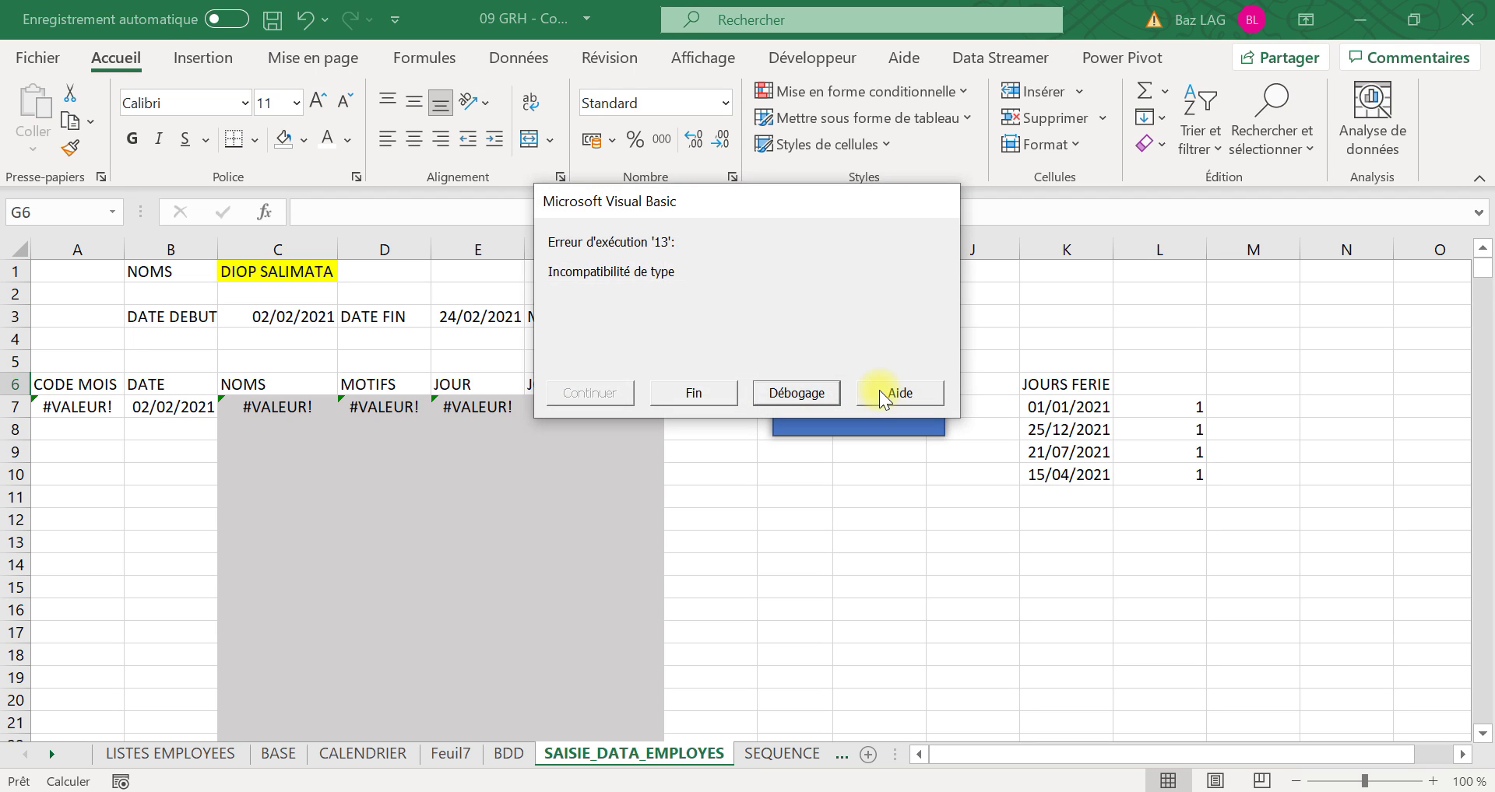
# Dismiss run-time error 13 with Fin and resend the C.M absence rows with ENVOI BDD
pyautogui.click(710, 393)
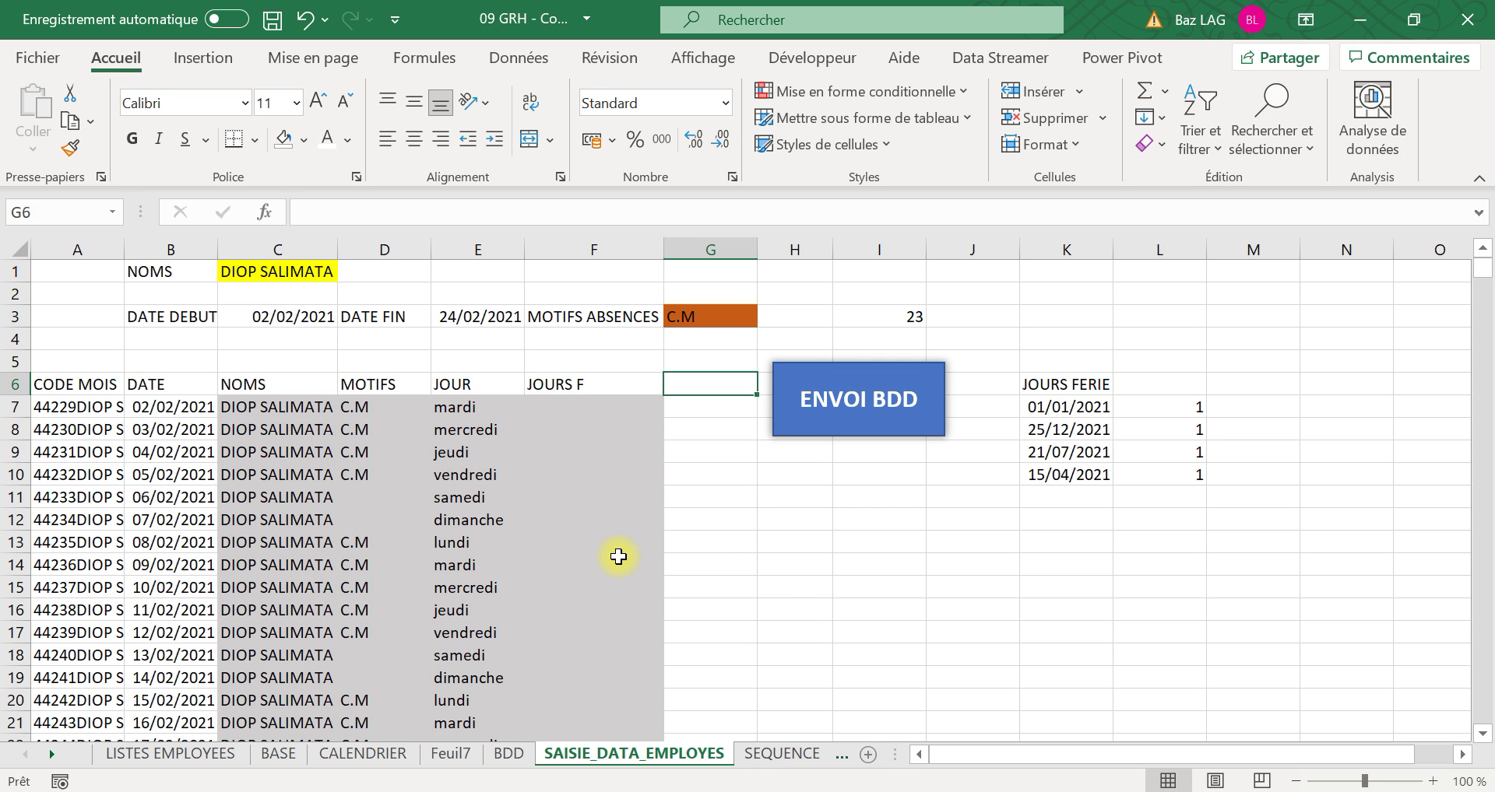
pyautogui.click(836, 566)
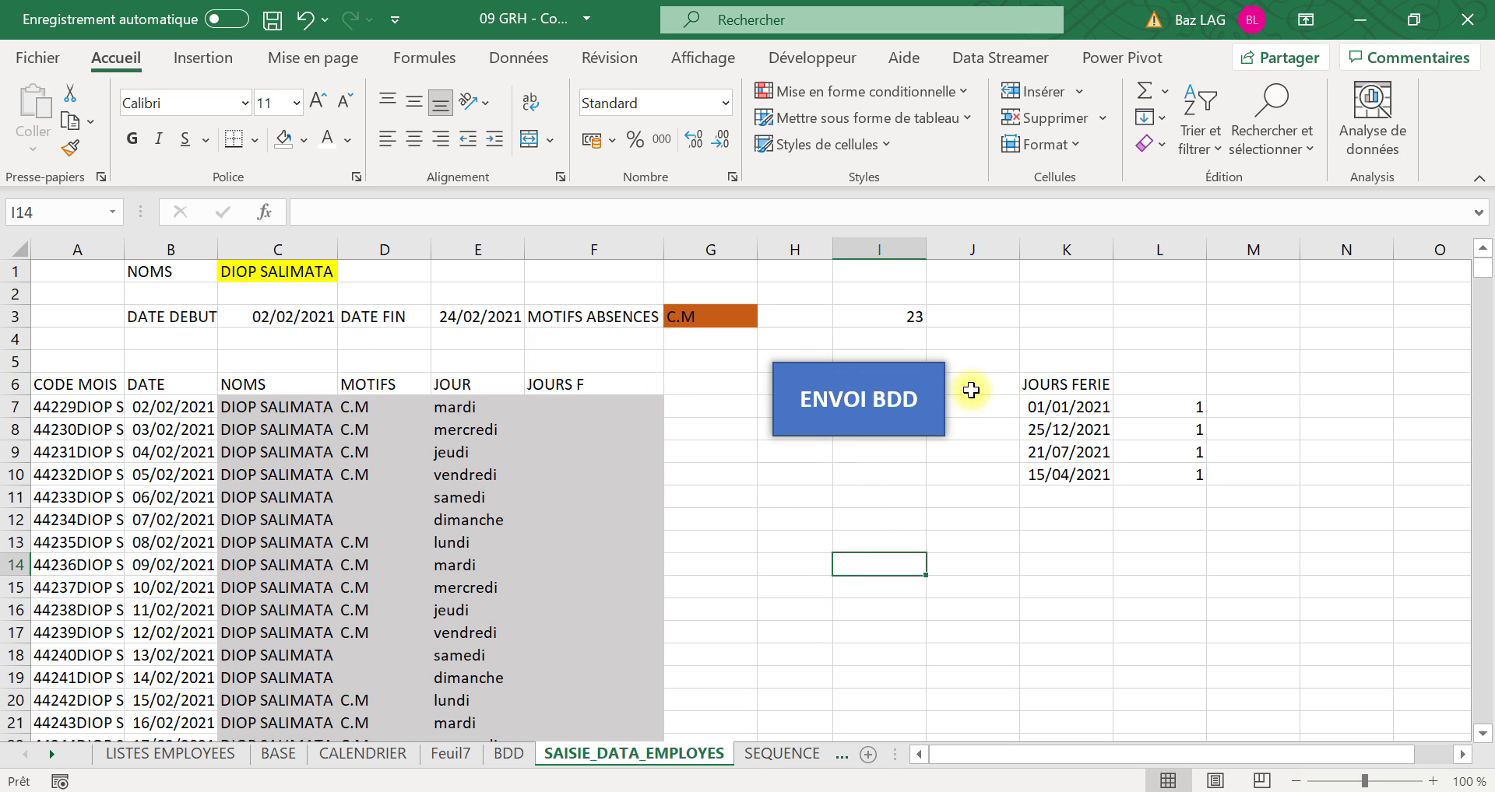
pyautogui.click(864, 393)
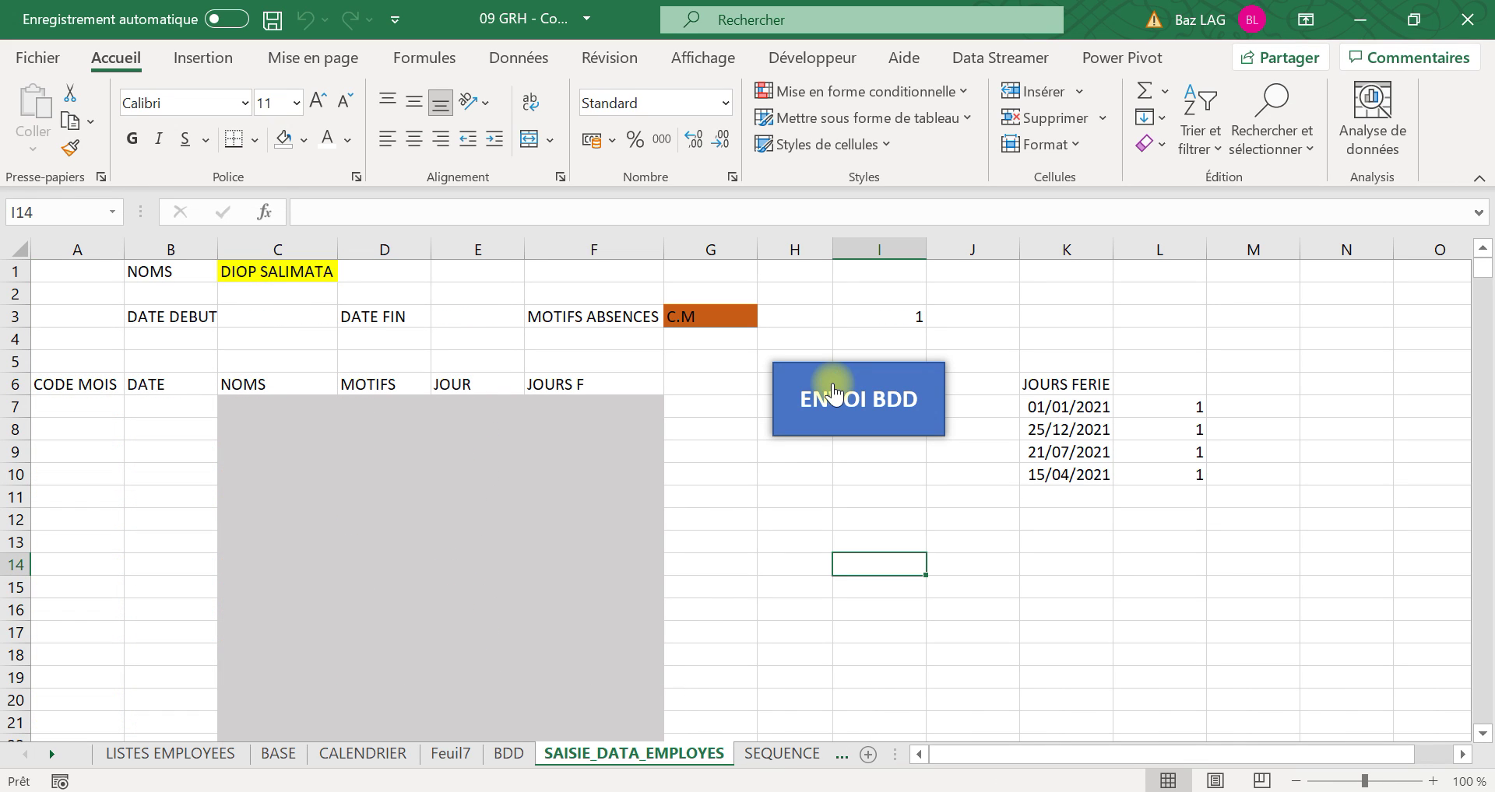
# Show FÉVRIER on the CALENDRIER sheet, with the 02/02–24/02 C.M days in yellow
pyautogui.click(361, 757)
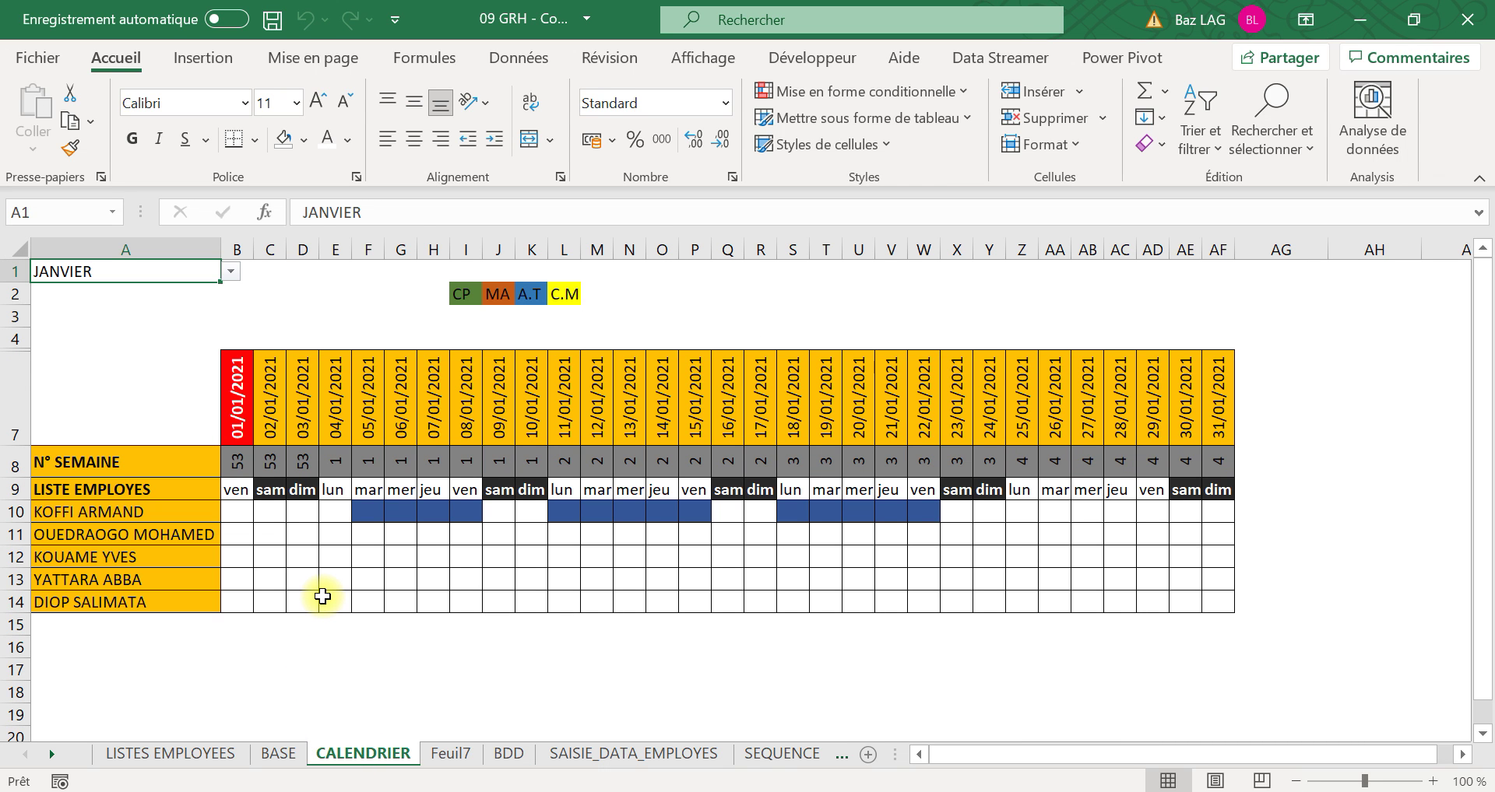
pyautogui.click(231, 271)
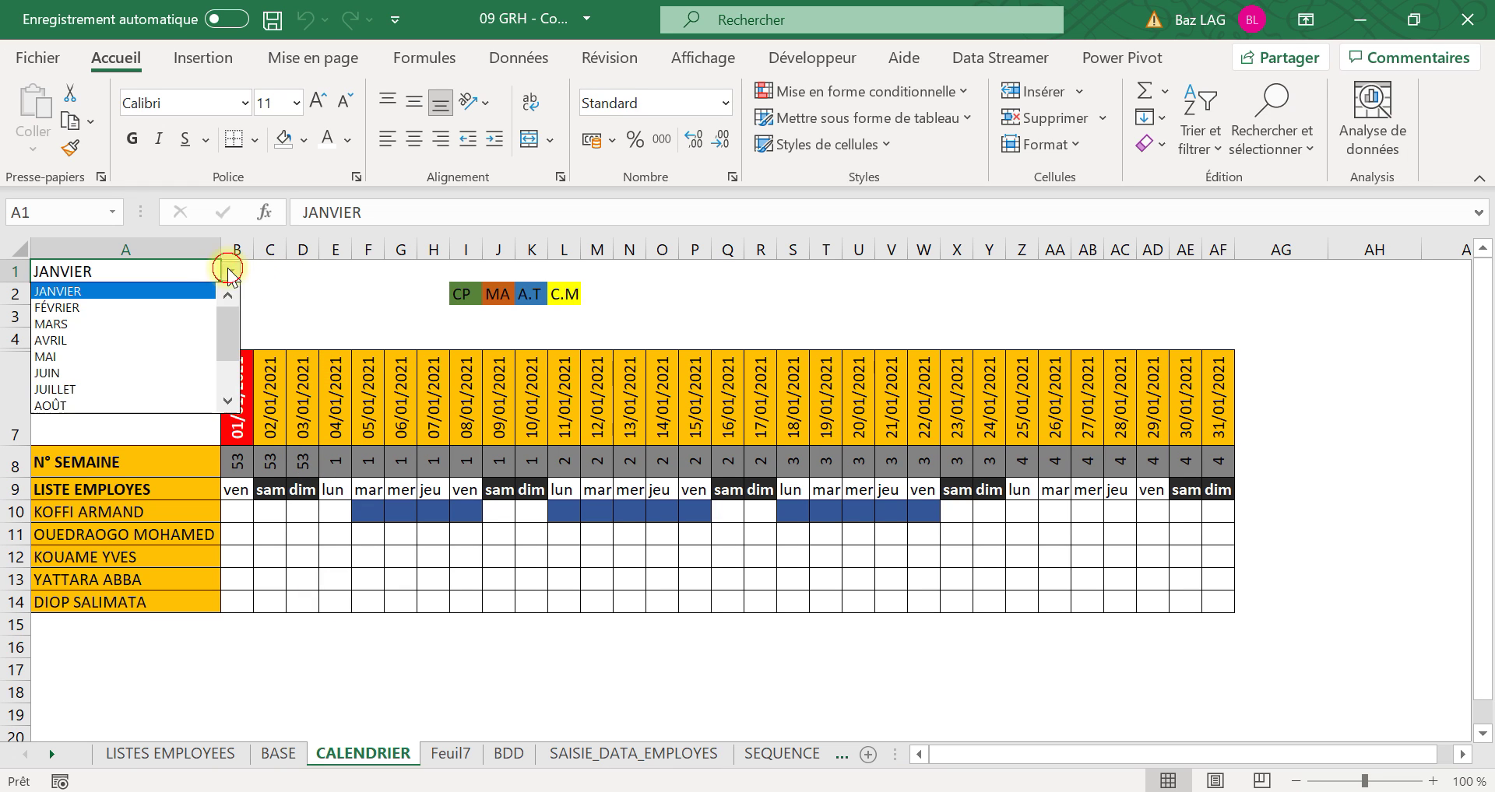
pyautogui.click(184, 307)
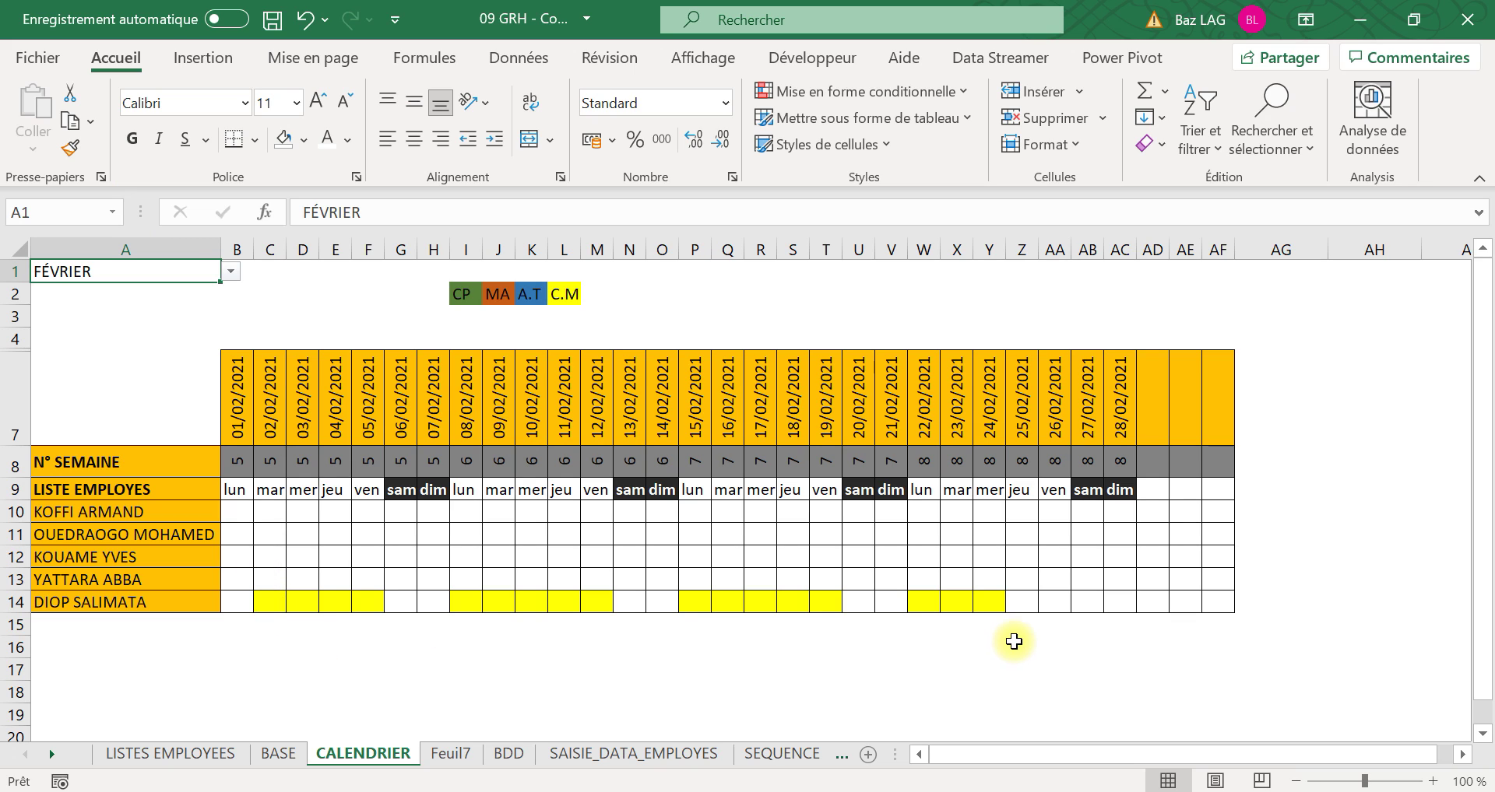
# Set the CALENDRIER month back to JANVIER to show the blue A.T days 05/01–22/01
pyautogui.click(230, 272)
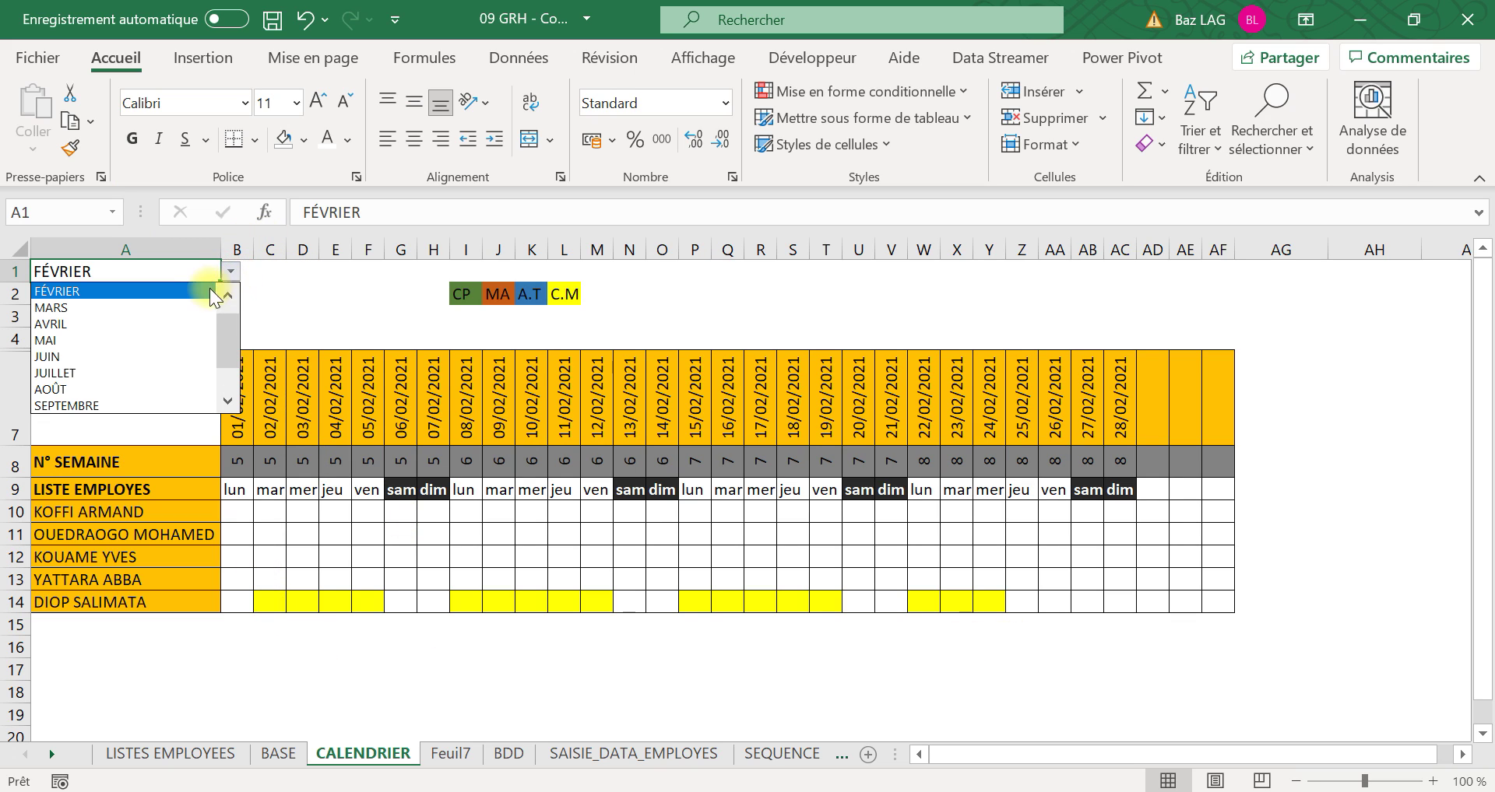
pyautogui.click(228, 295)
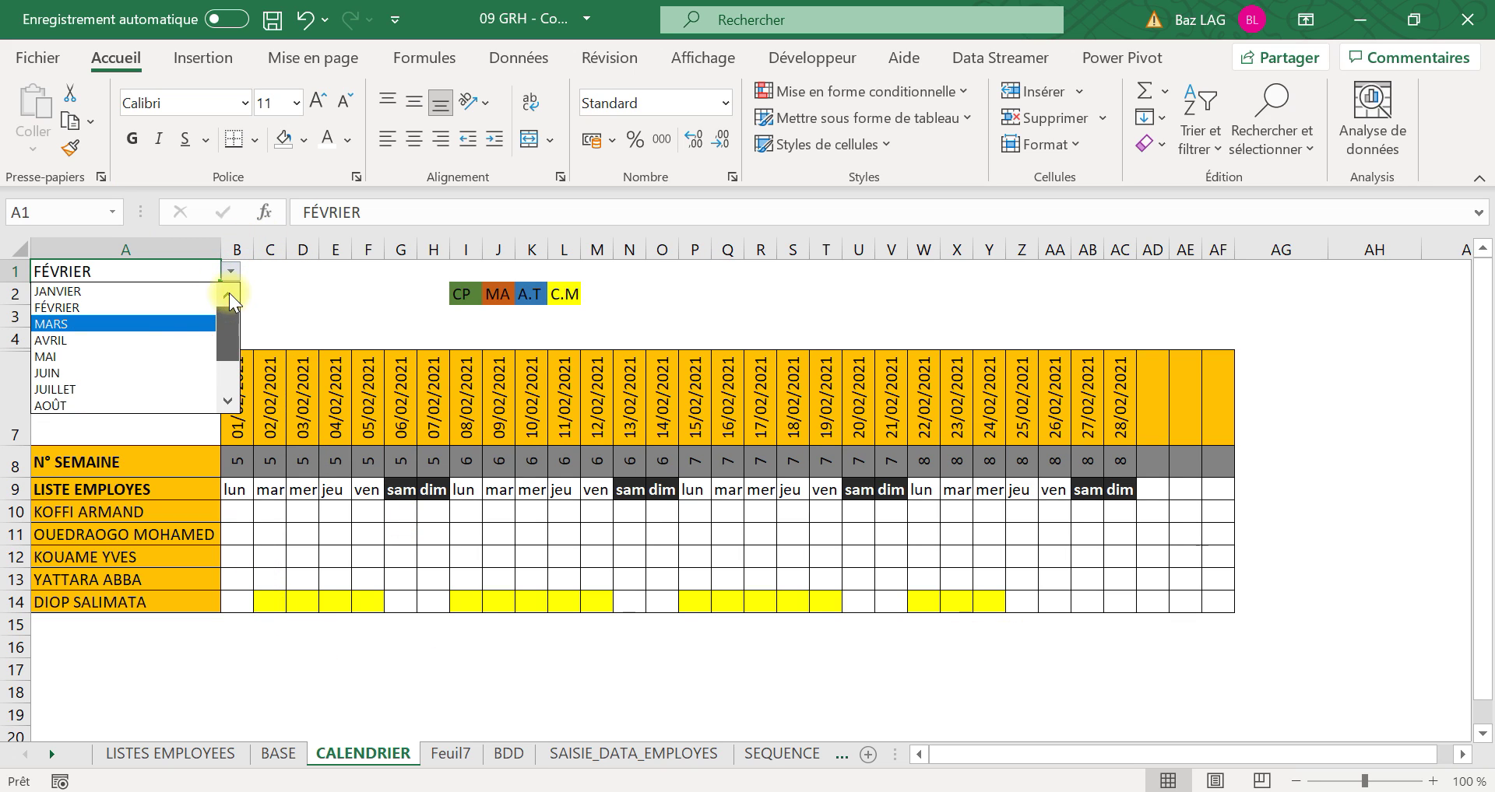
pyautogui.click(161, 290)
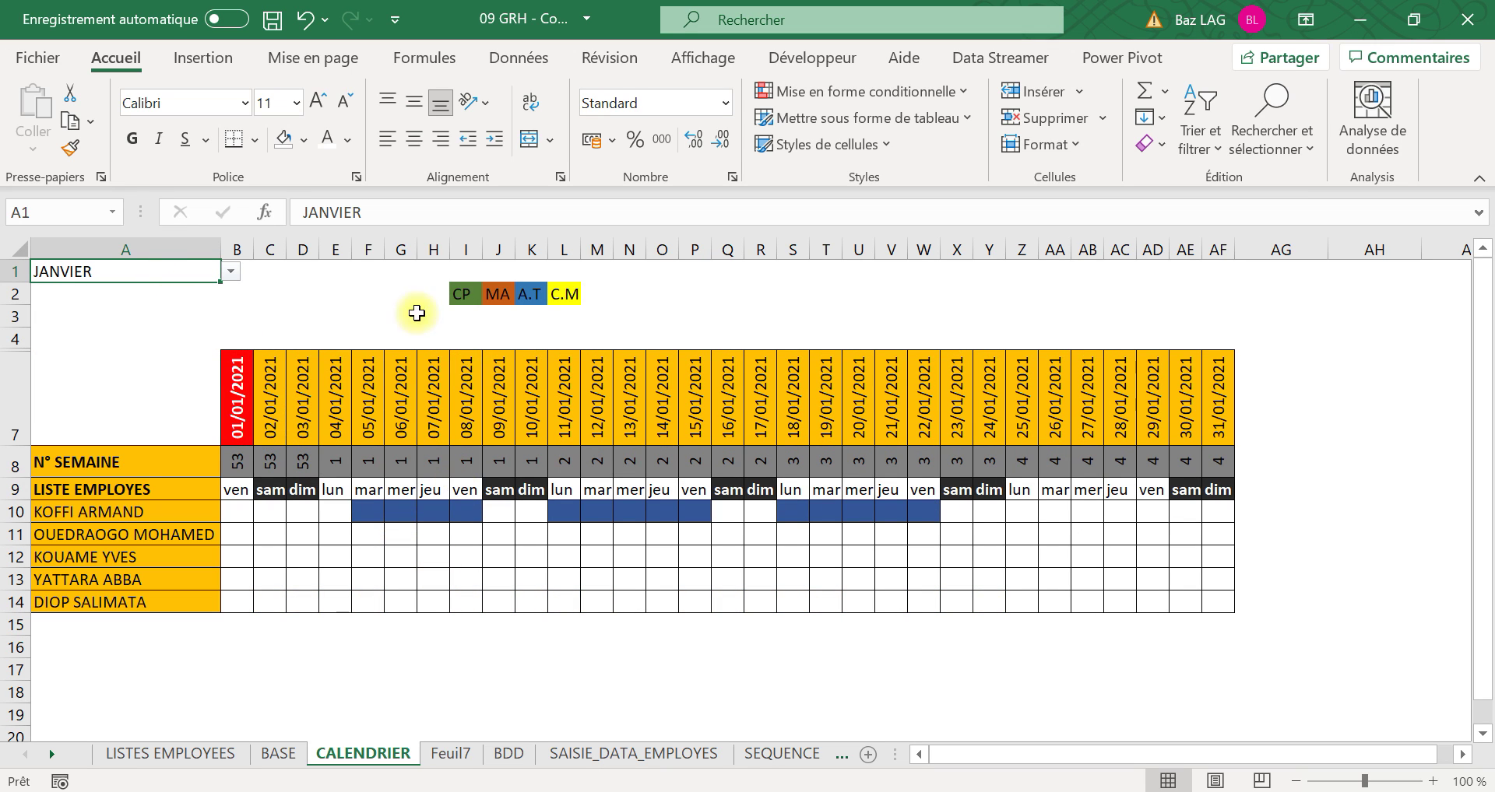